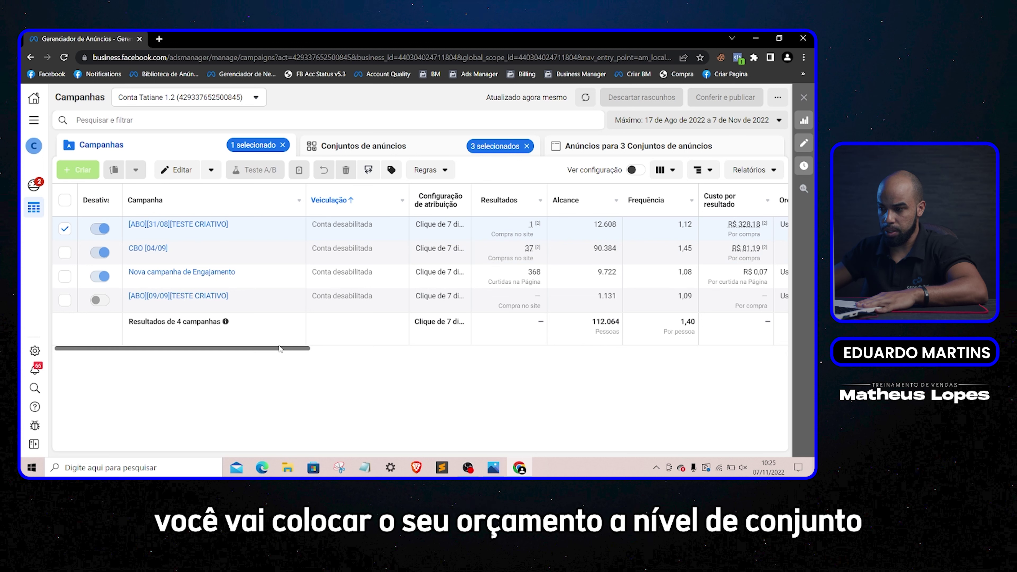
Step: Compare the budget column of the [ABO][31/08][TESTE CRIATIVO] campaign with the daily budgets of its ad sets
drag(282, 353, 390, 352)
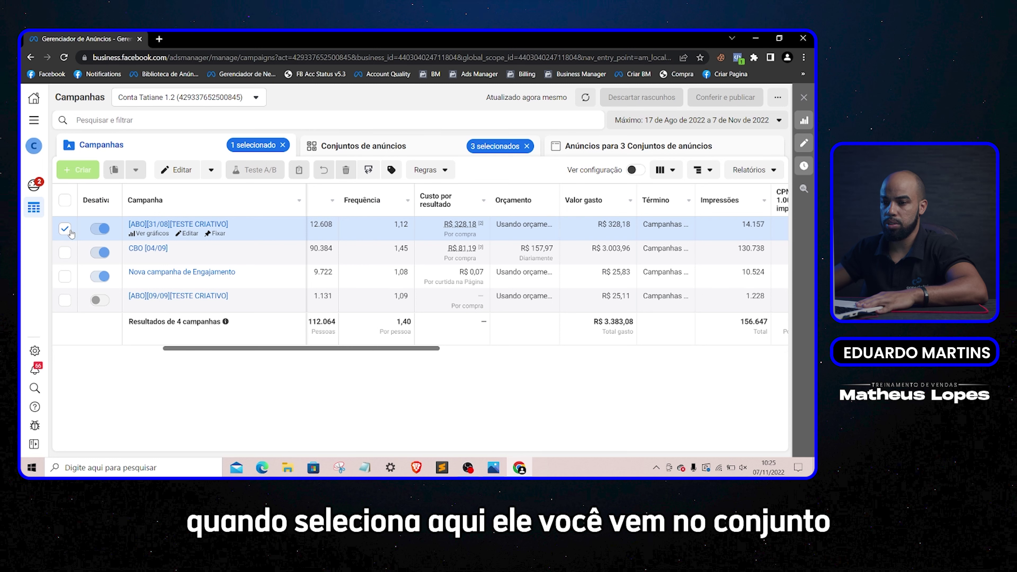
click(378, 148)
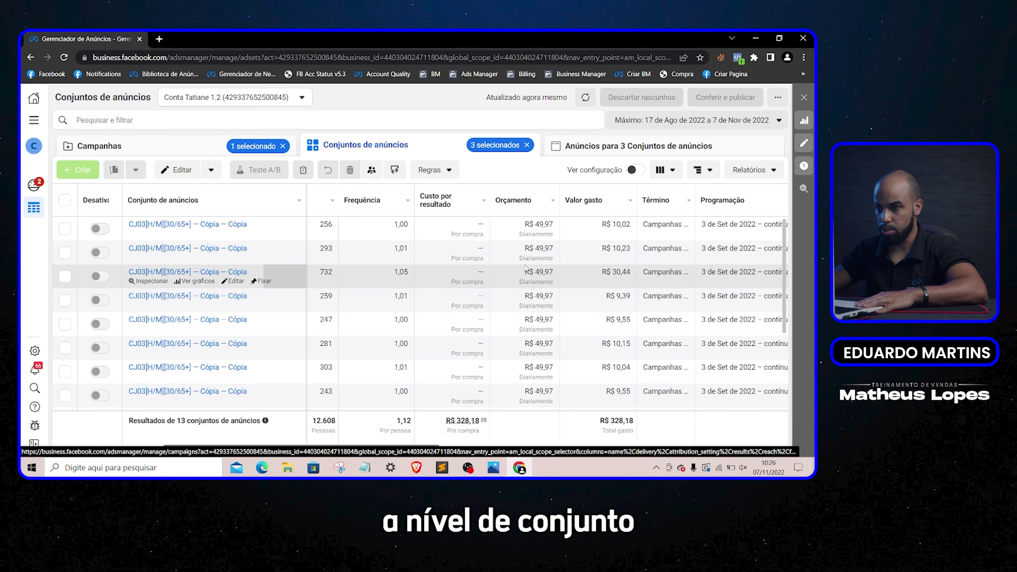
click(175, 147)
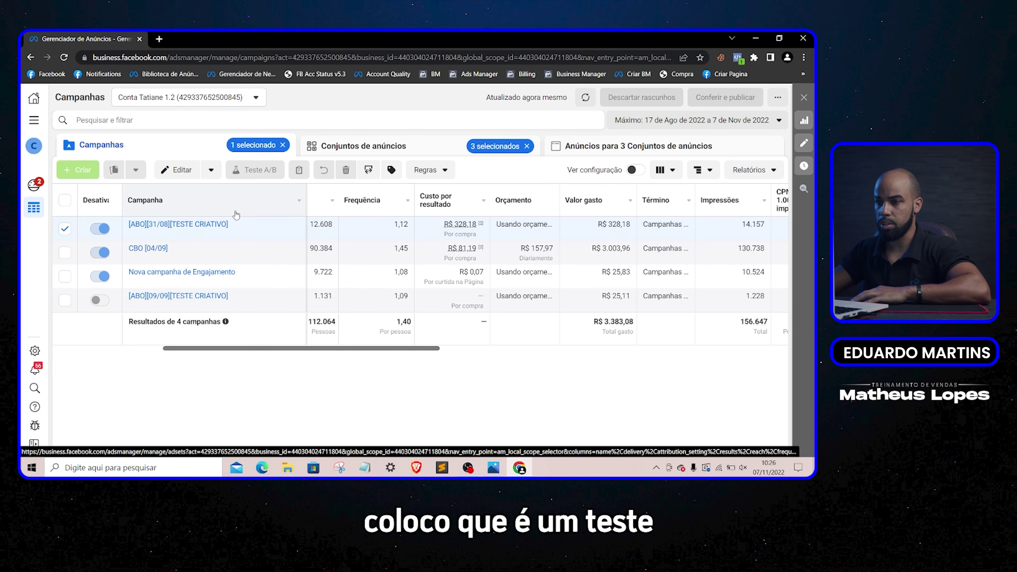
Step: Leave only the CJ01[H/M][30/65+] ad set selected in the [ABO][31/08][TESTE CRIATIVO] campaign and examine its ads
click(341, 146)
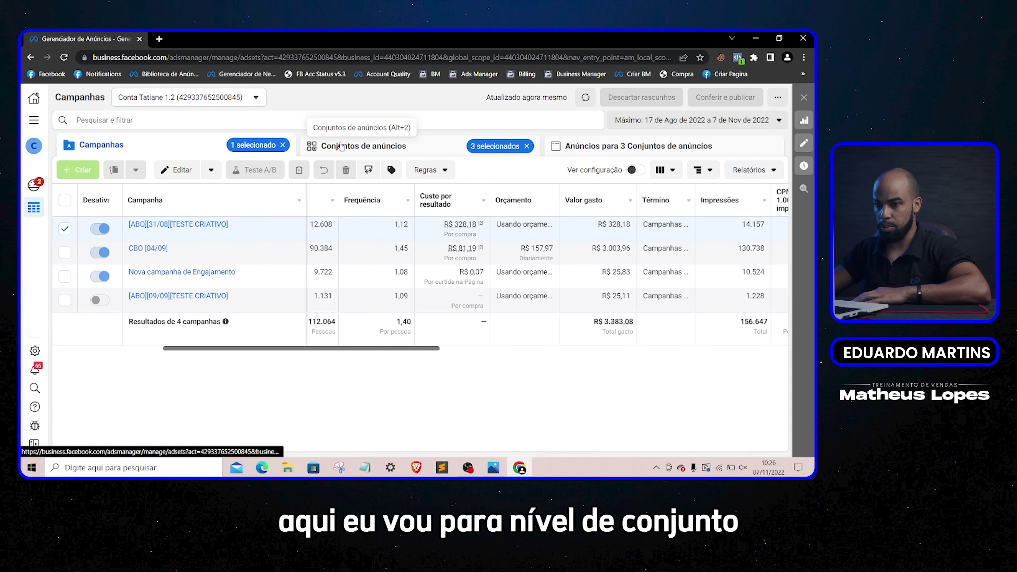
scroll(156, 336, down, 3)
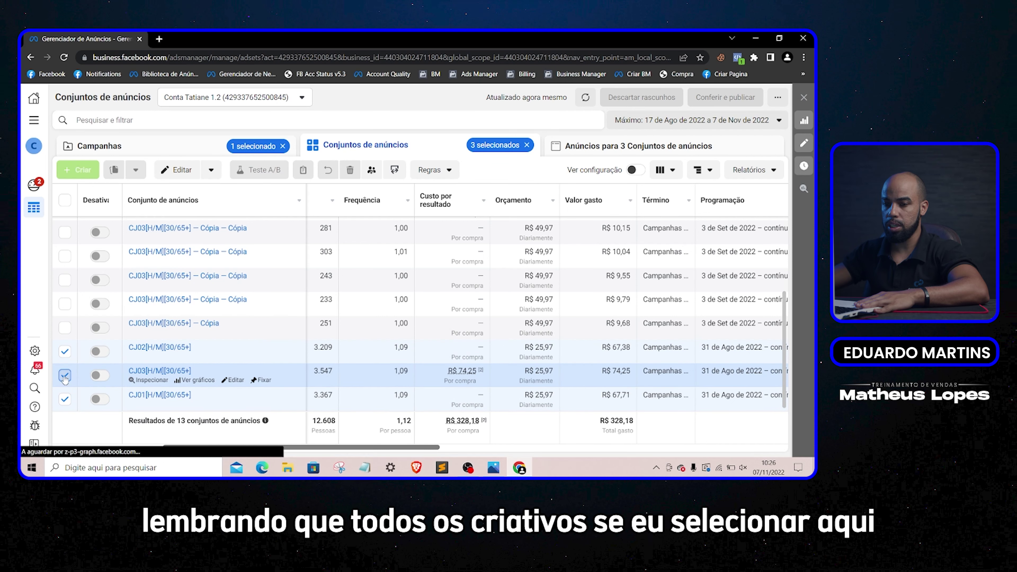
click(65, 351)
click(64, 376)
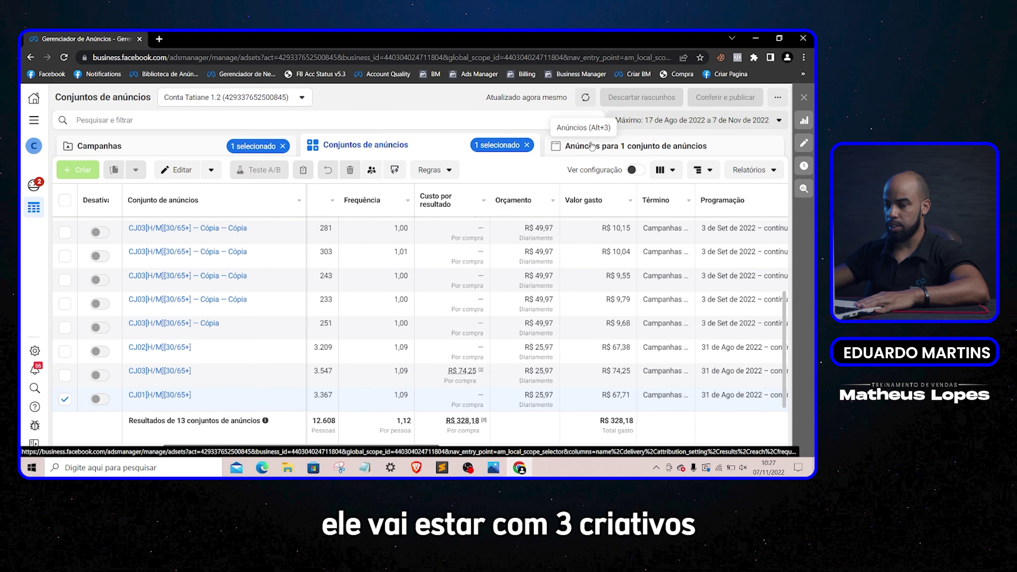
click(569, 146)
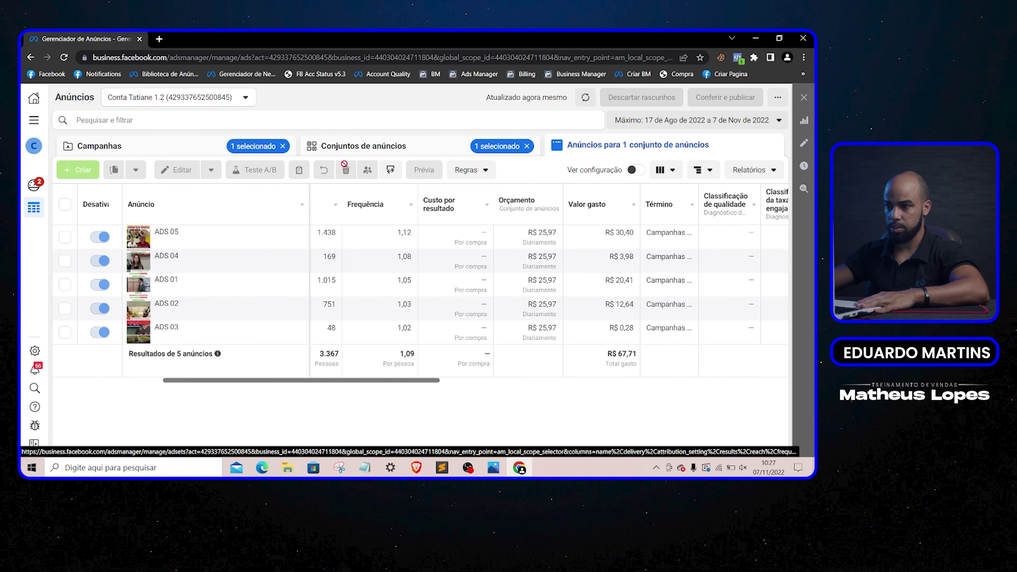
click(213, 150)
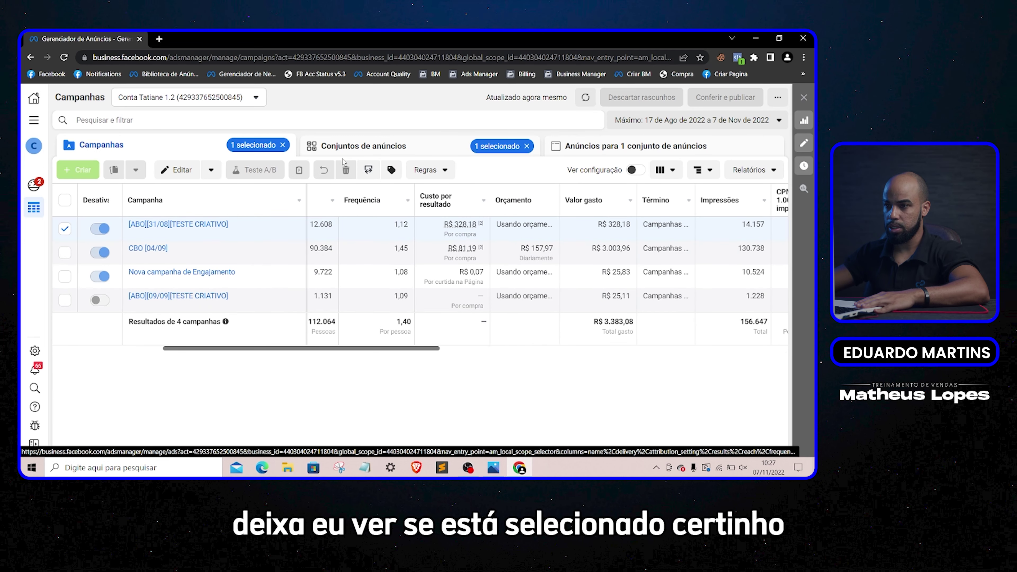
click(362, 146)
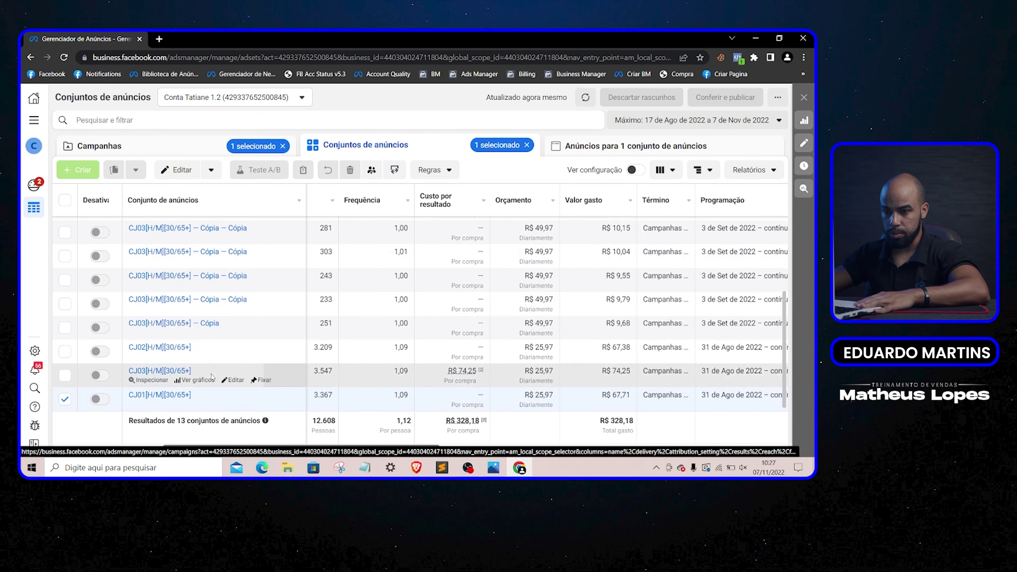
scroll(213, 376, down, 3)
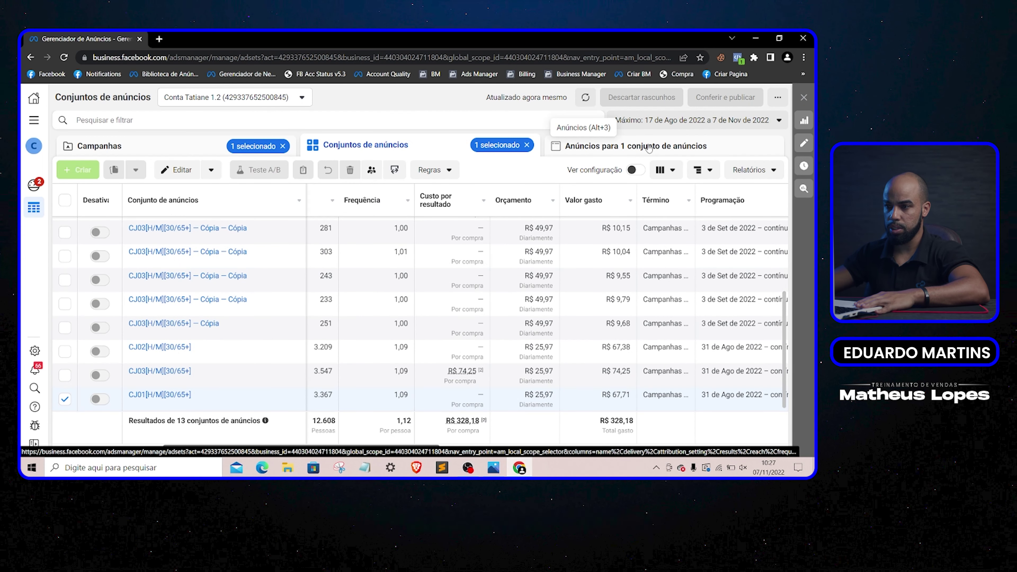
click(561, 147)
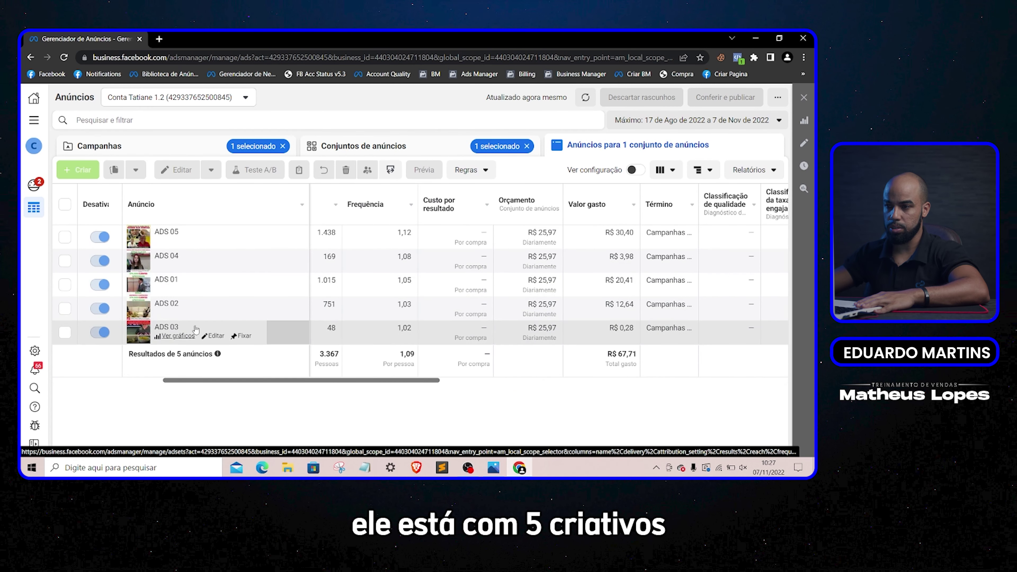
Step: Select only the original CJ03[H/M][30/65+] ad set and examine its ads
click(380, 153)
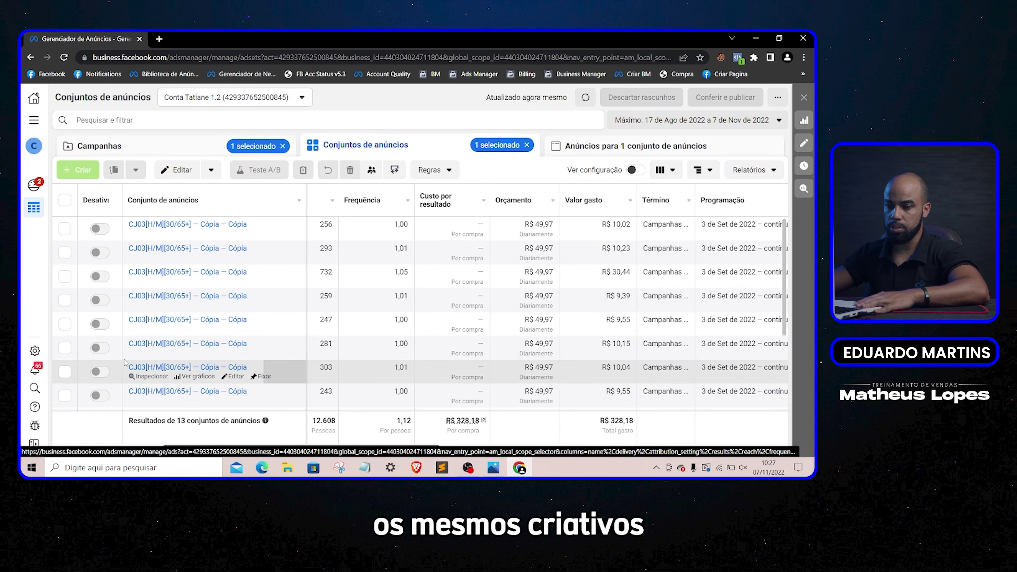
scroll(124, 363, down, 3)
click(64, 375)
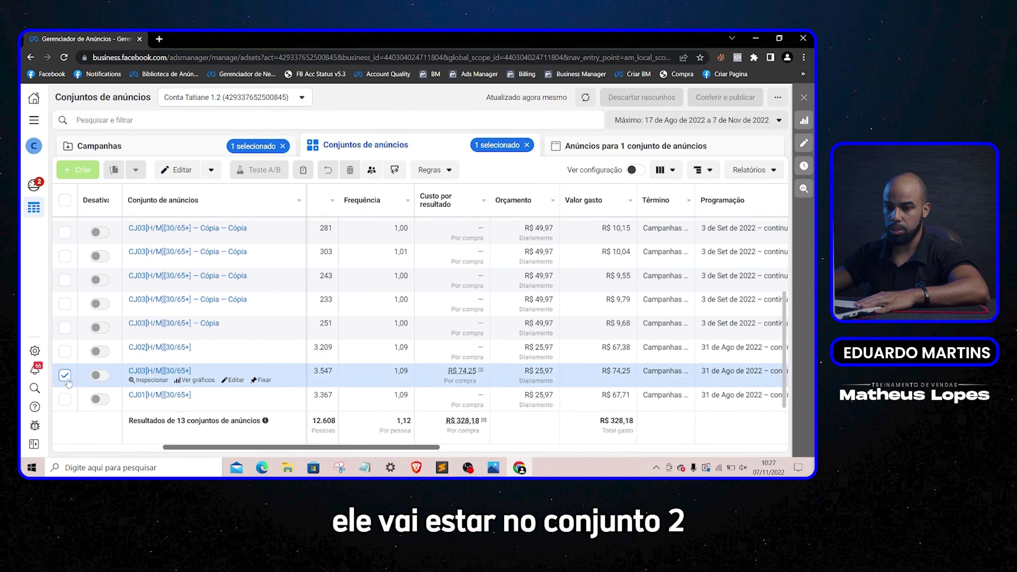
key(alt+3)
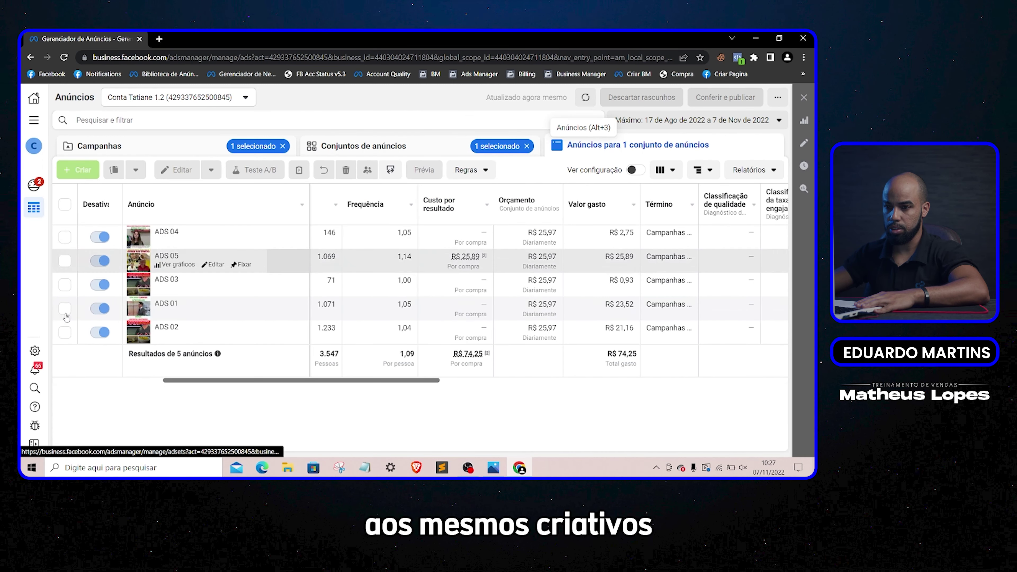
Step: Replace the ad set selection with CJ02[H/M][30/65+] and examine its ads
click(387, 151)
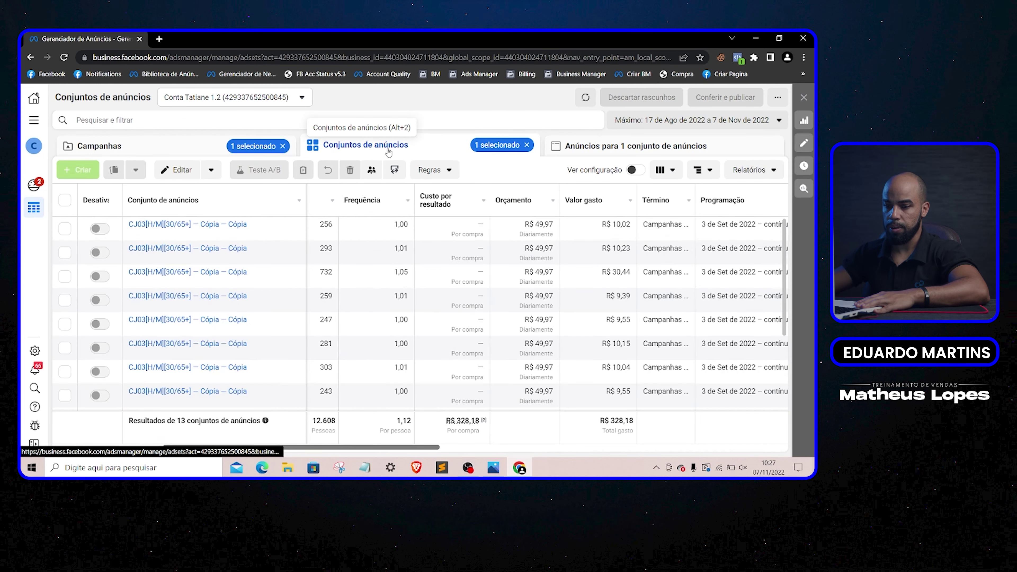
scroll(65, 381, down, 3)
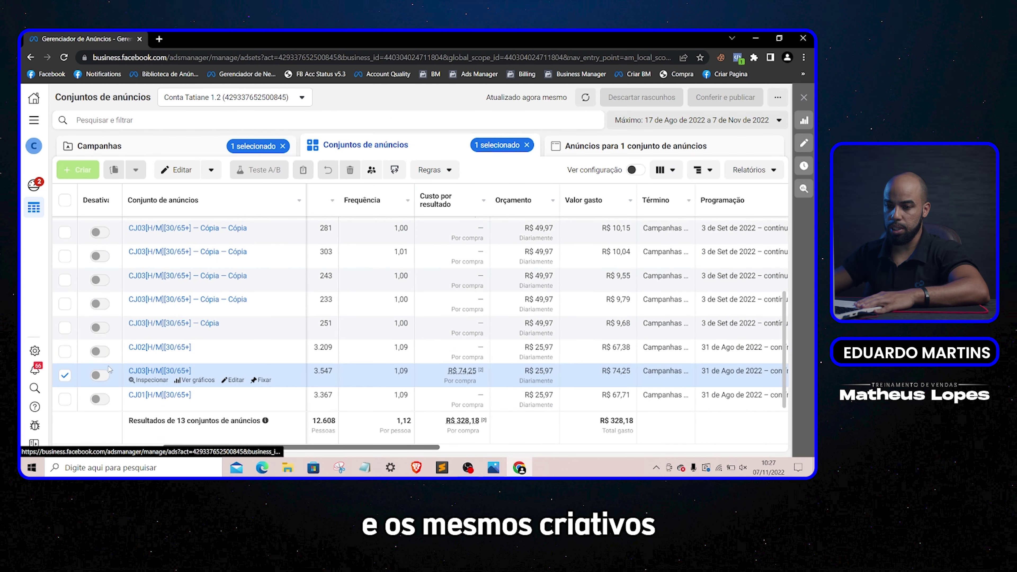
click(64, 375)
click(65, 351)
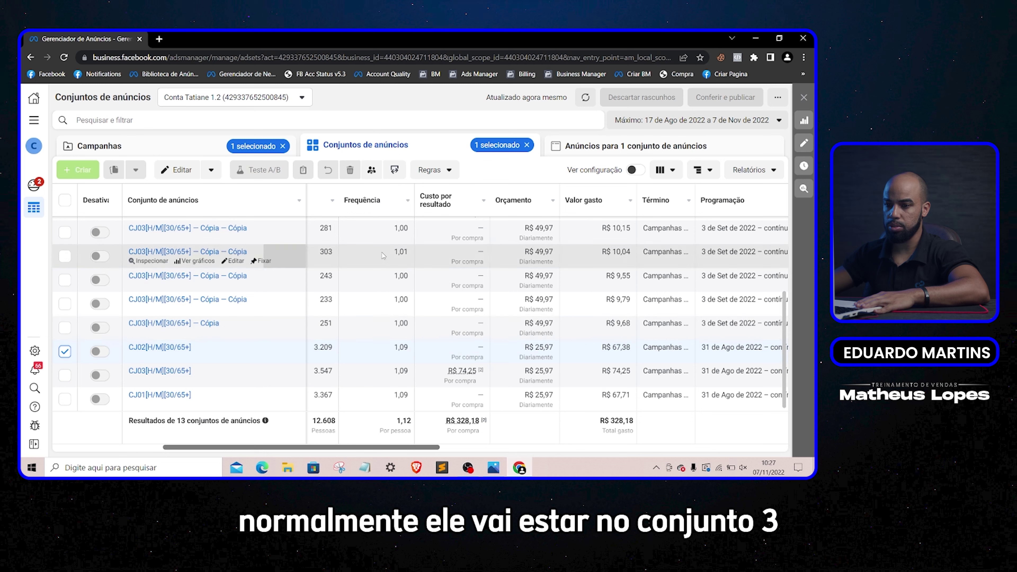
click(609, 160)
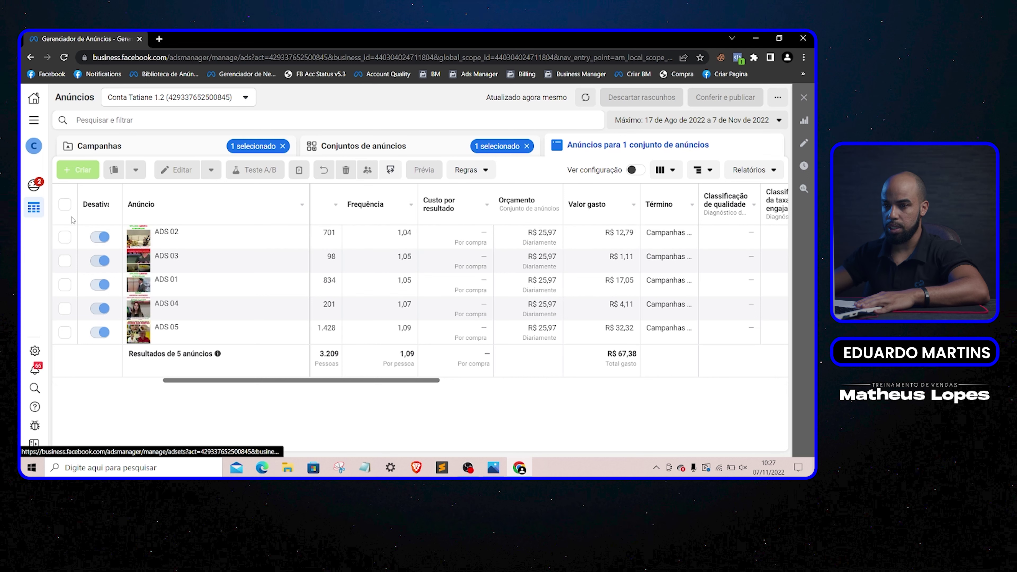
Step: Select all ads in the CJ02[H/M][30/65+] ad set and look at their preview
click(65, 204)
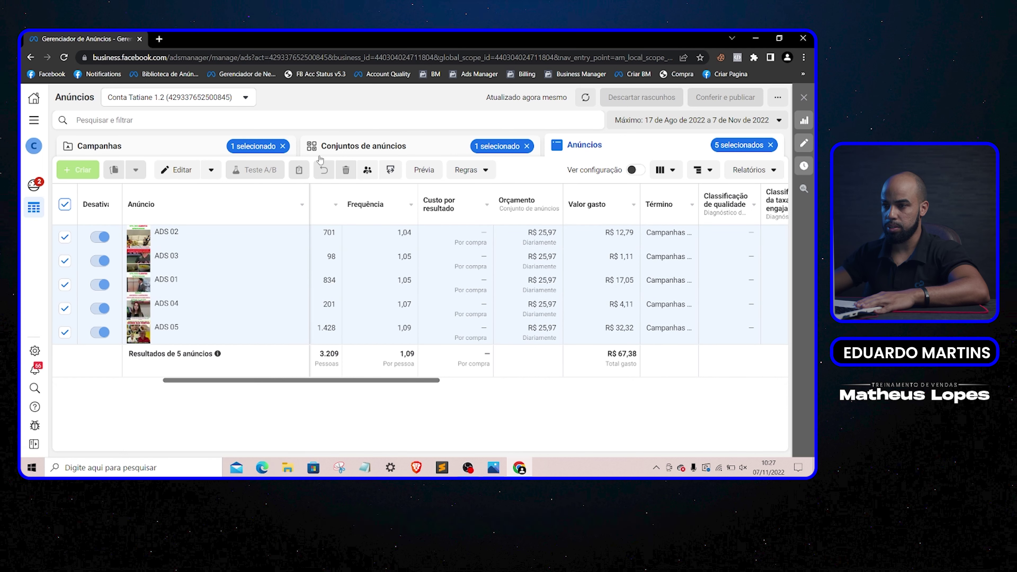
click(425, 170)
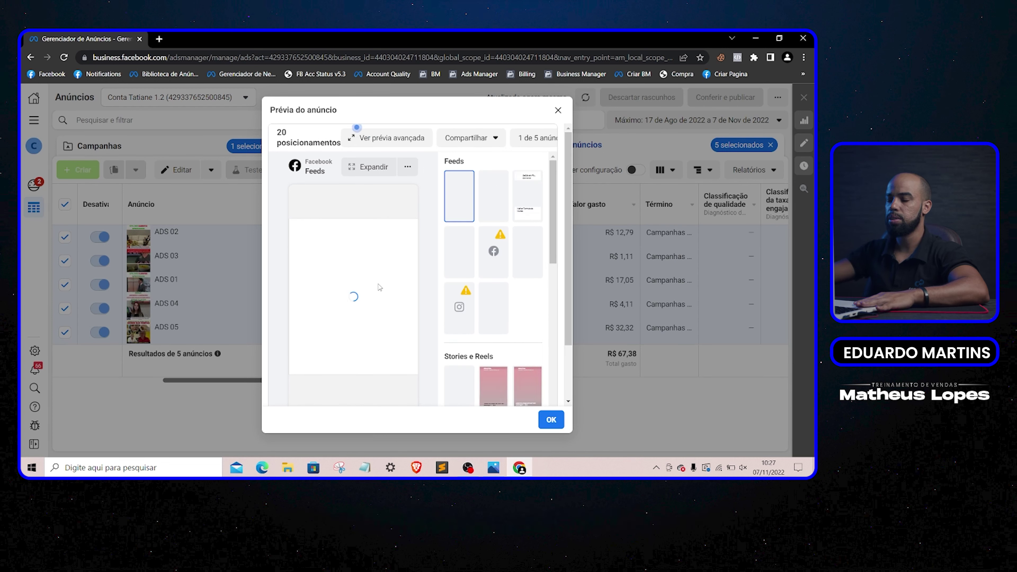
click(558, 110)
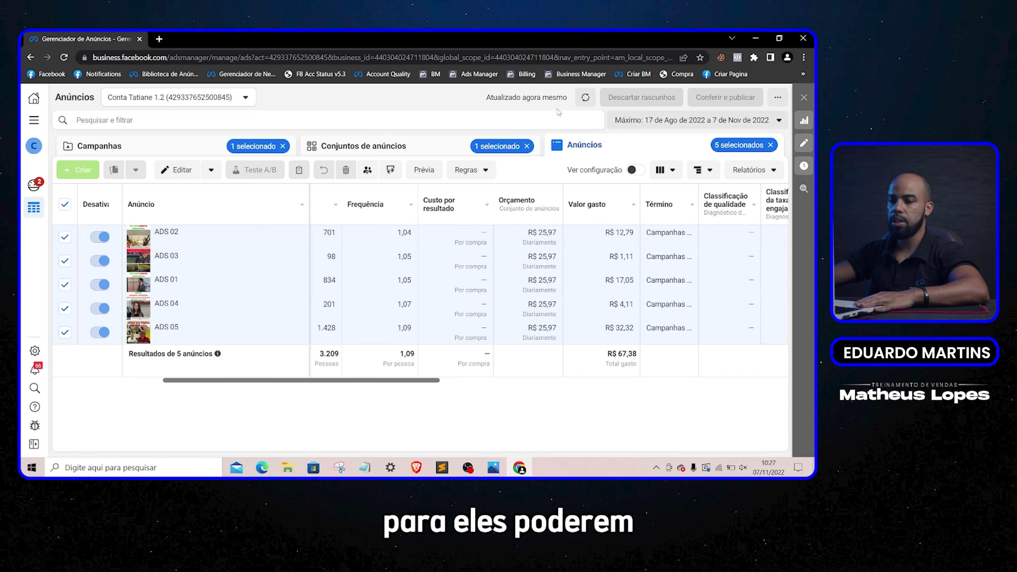
Step: Add the original CJ03[H/M][30/65+] and CJ01[H/M][30/65+] ad sets to the ad set selection
click(426, 148)
scroll(260, 280, down, 3)
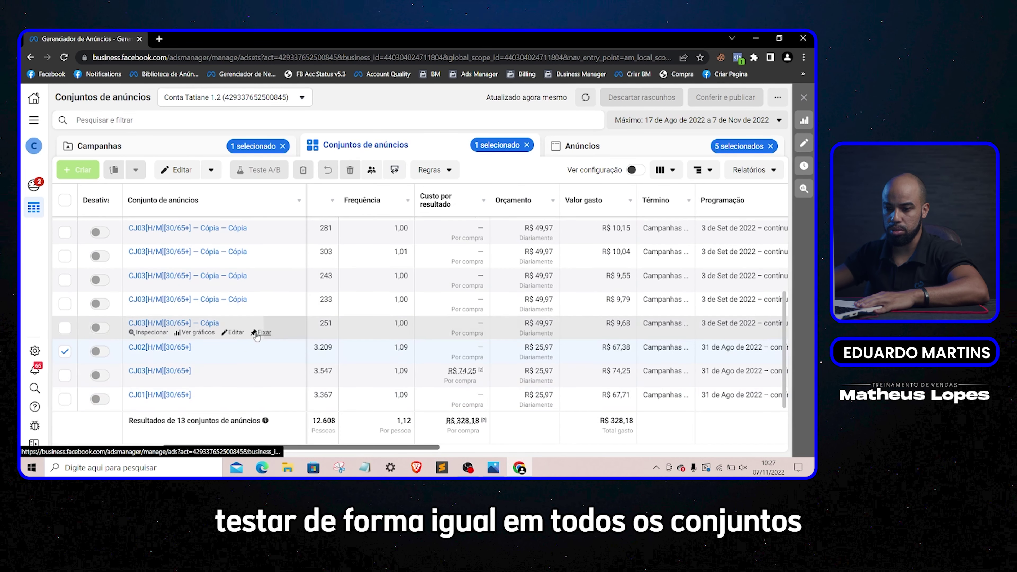
click(64, 375)
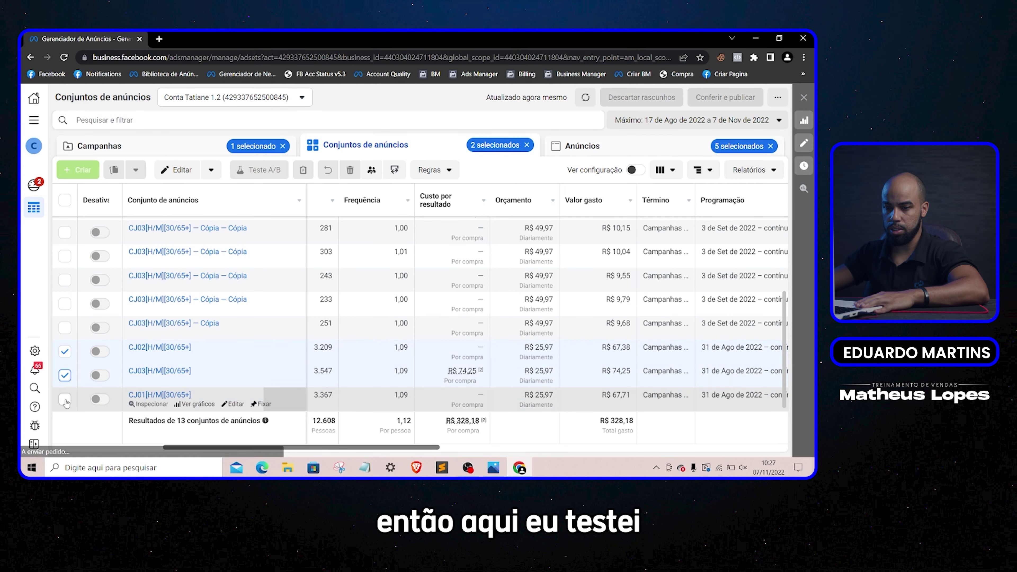
click(64, 400)
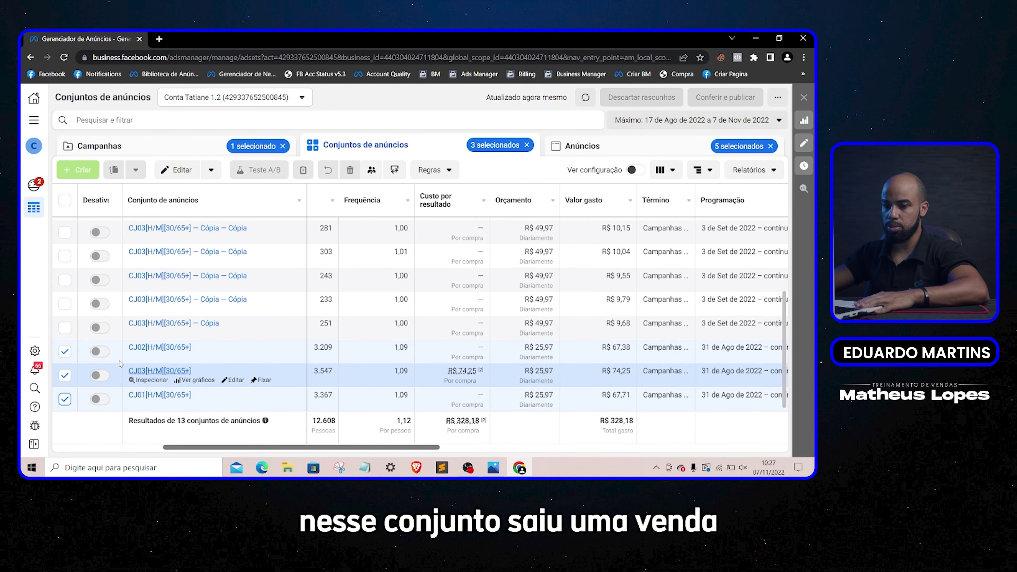
Step: Narrow the ad set selection to CJ03[H/M][30/65+] and view the results of its ads
click(65, 351)
click(65, 399)
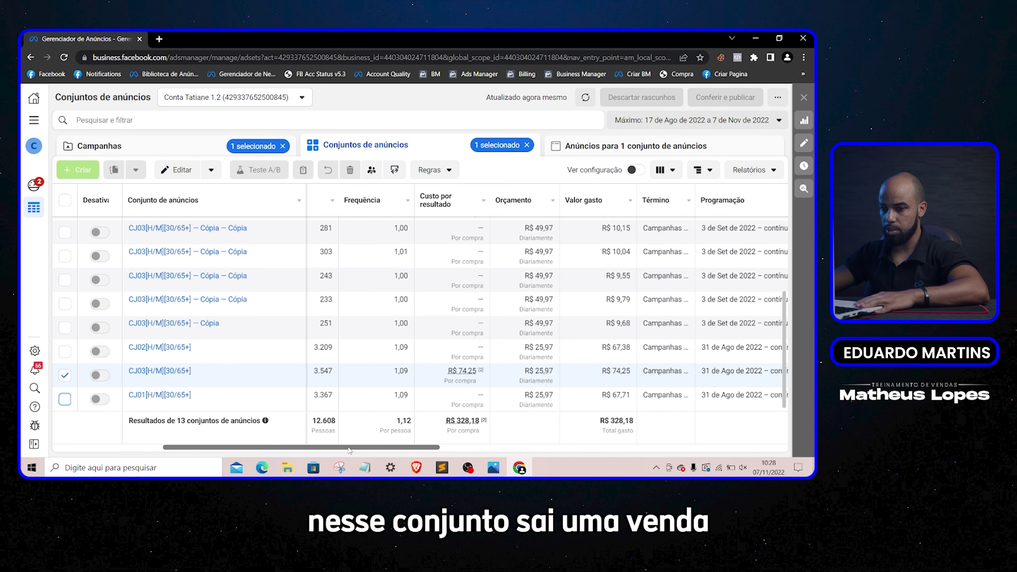
drag(351, 451, 290, 442)
click(584, 146)
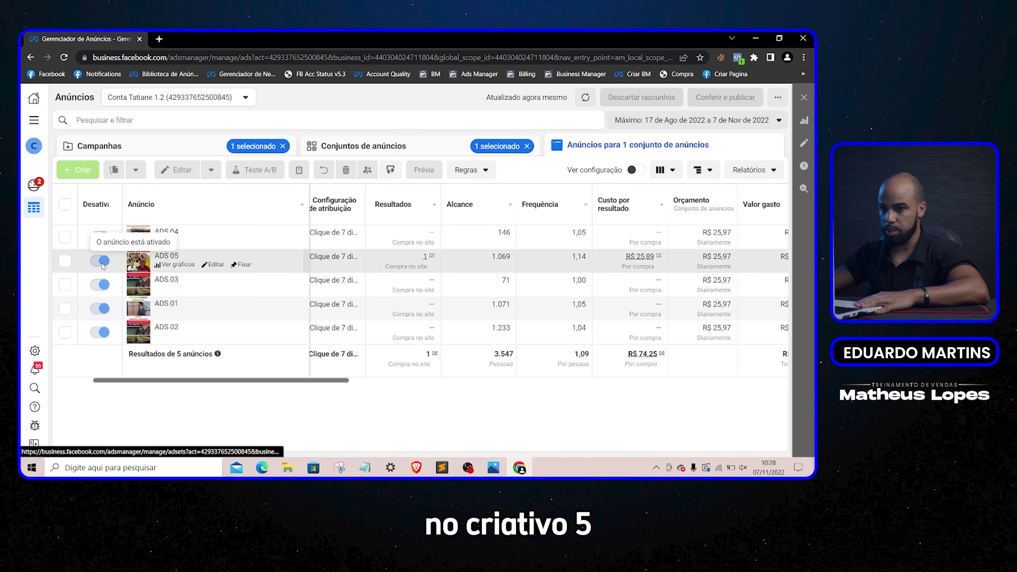
Step: Select the ADS 05 ad and check its results and cost per purchase
click(65, 261)
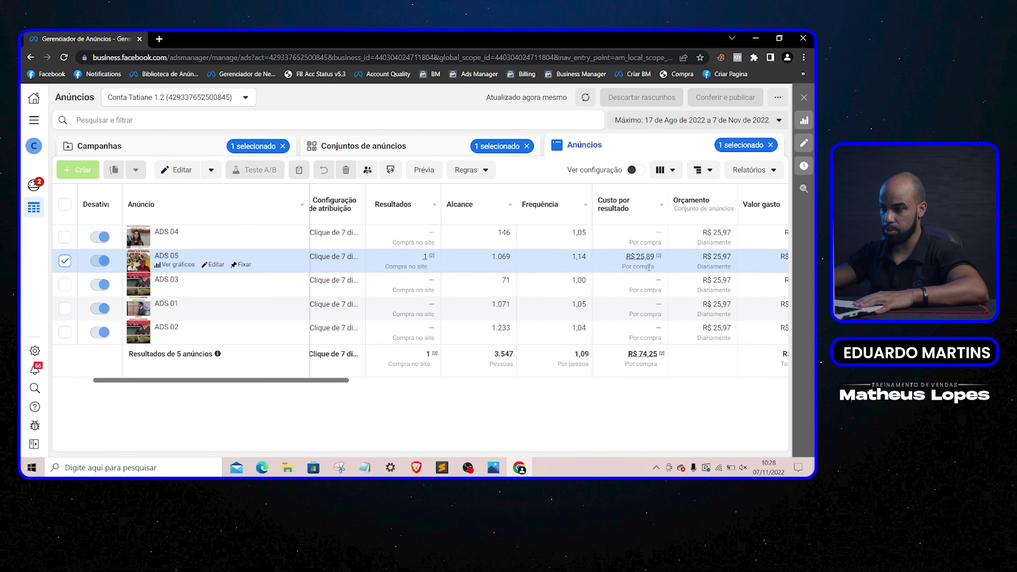
mouse_move(645, 261)
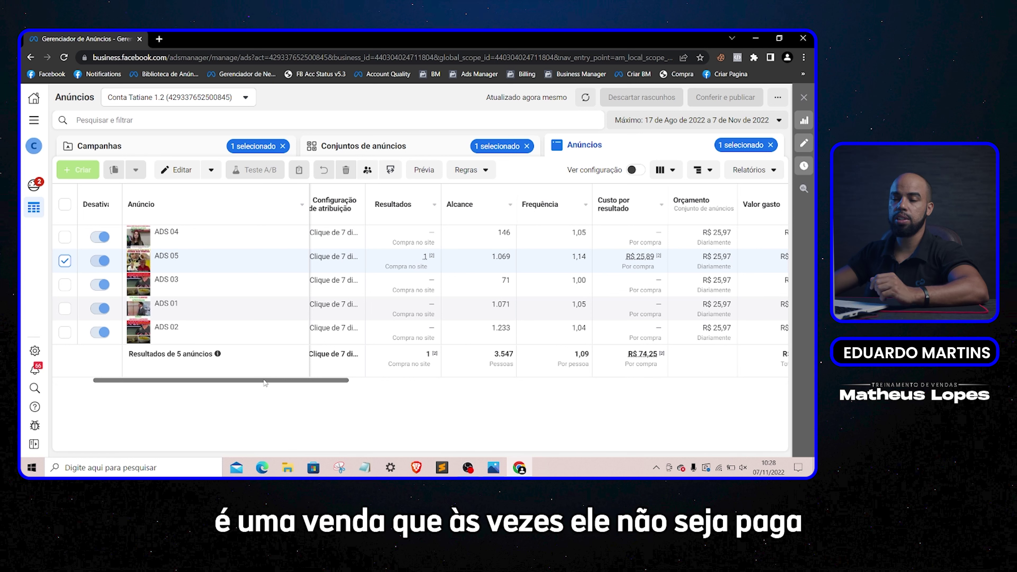
drag(264, 382, 191, 372)
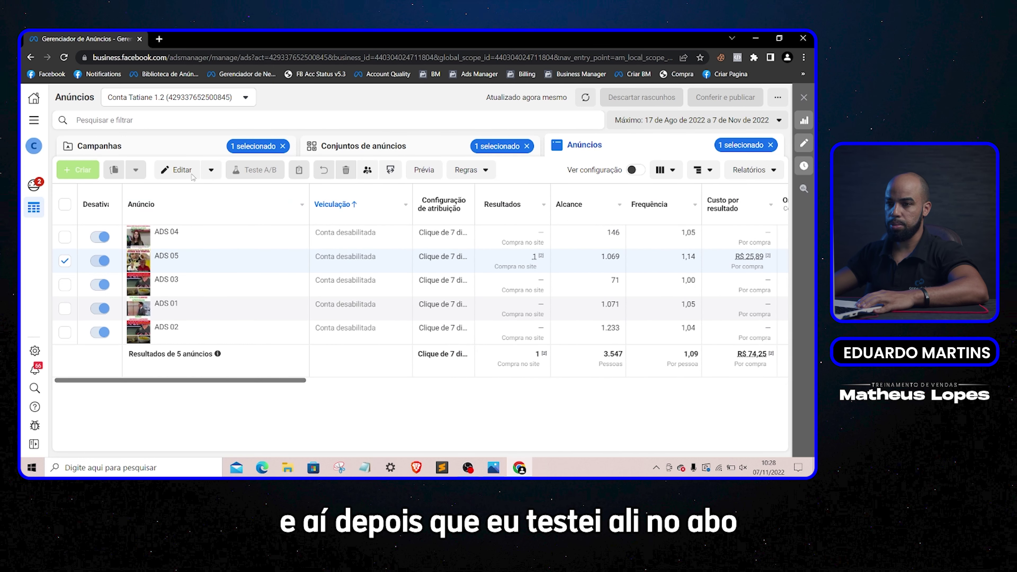
Step: Review the cost per purchase and purchase conversion value columns at campaign level
click(176, 146)
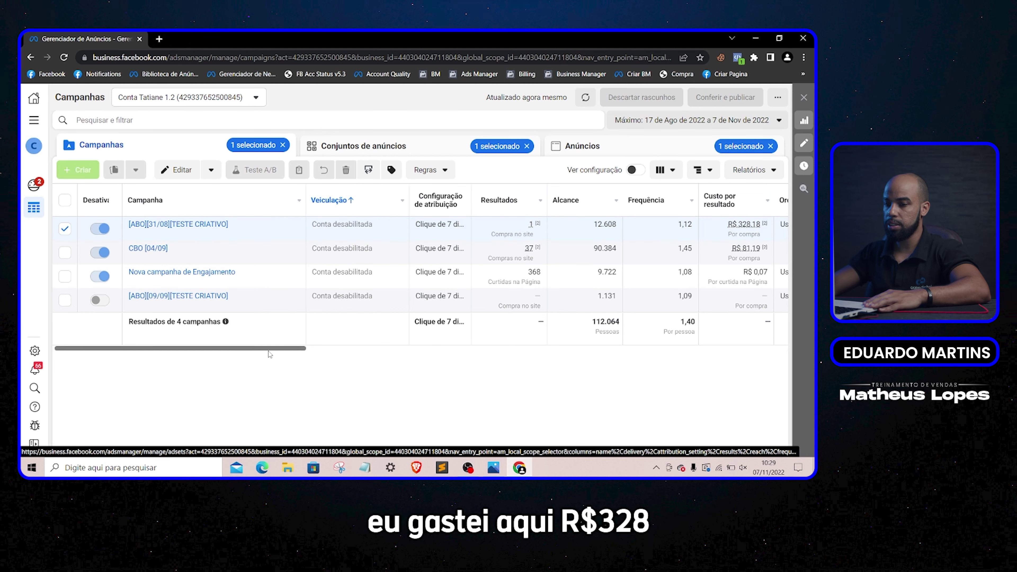
scroll(270, 355, right, 15)
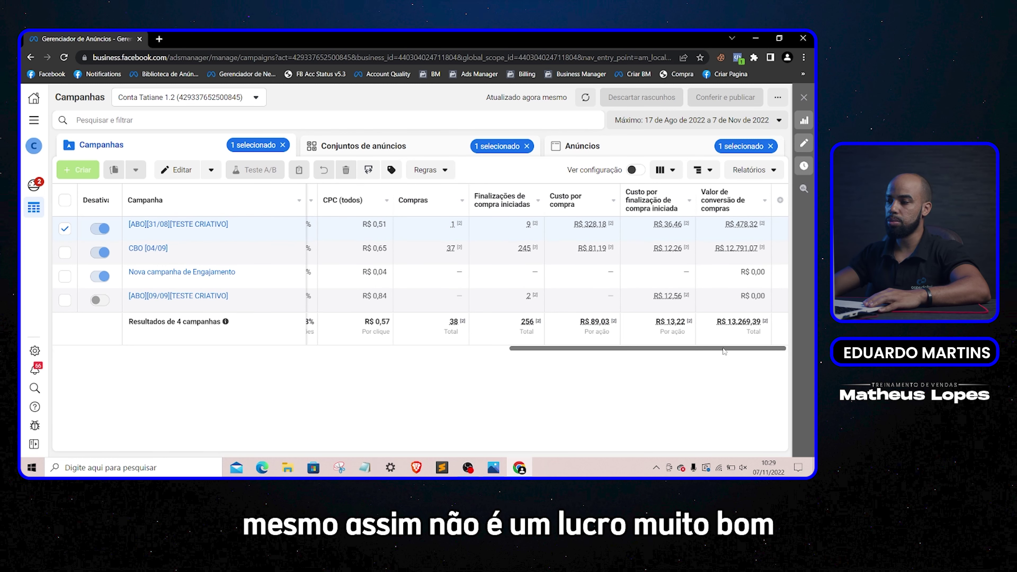
drag(726, 350, 226, 367)
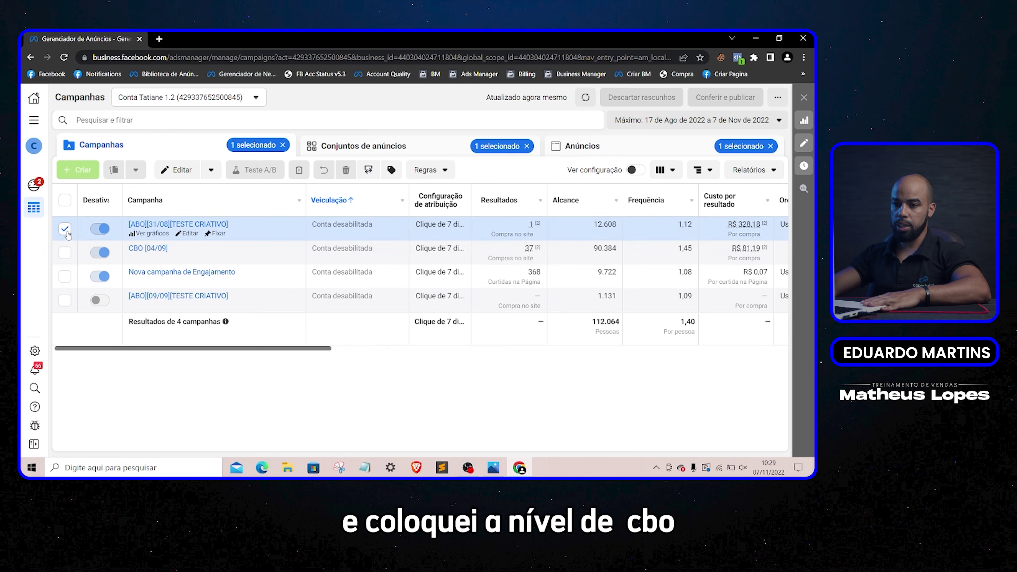
Step: Select only the CBO [04/09] campaign and examine its ad sets
click(64, 252)
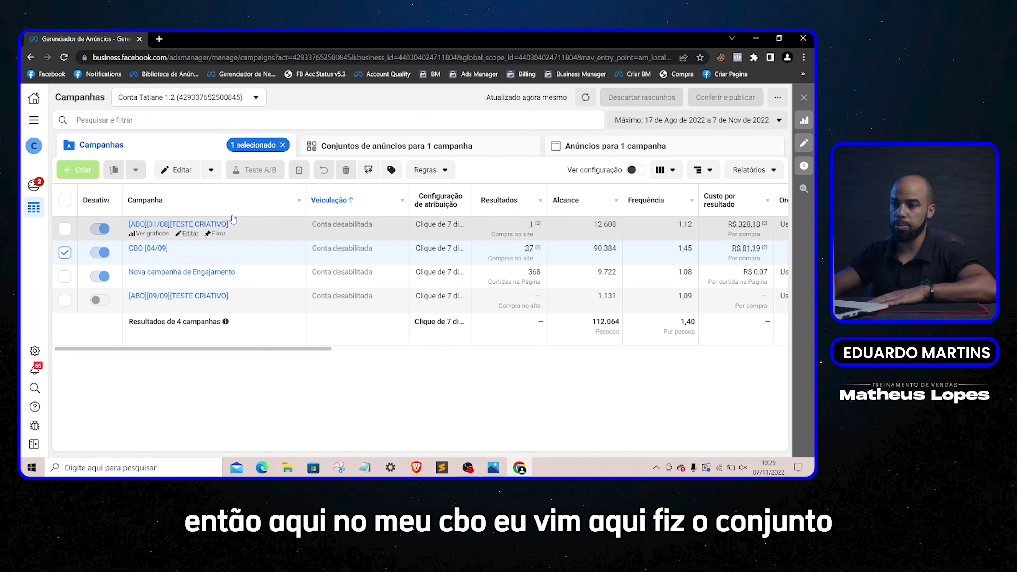
click(363, 148)
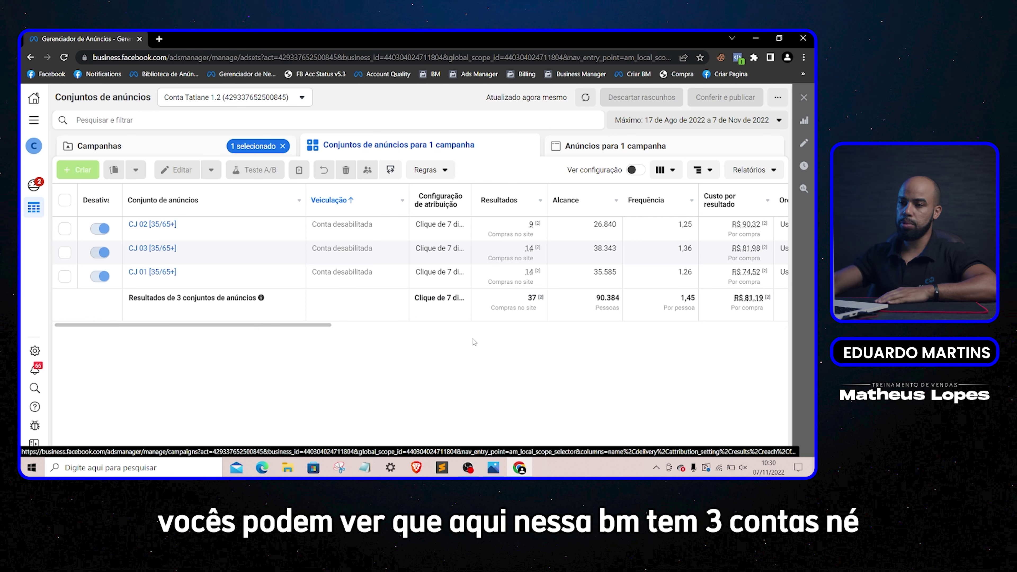
Step: Open the list of available ad accounts
click(292, 99)
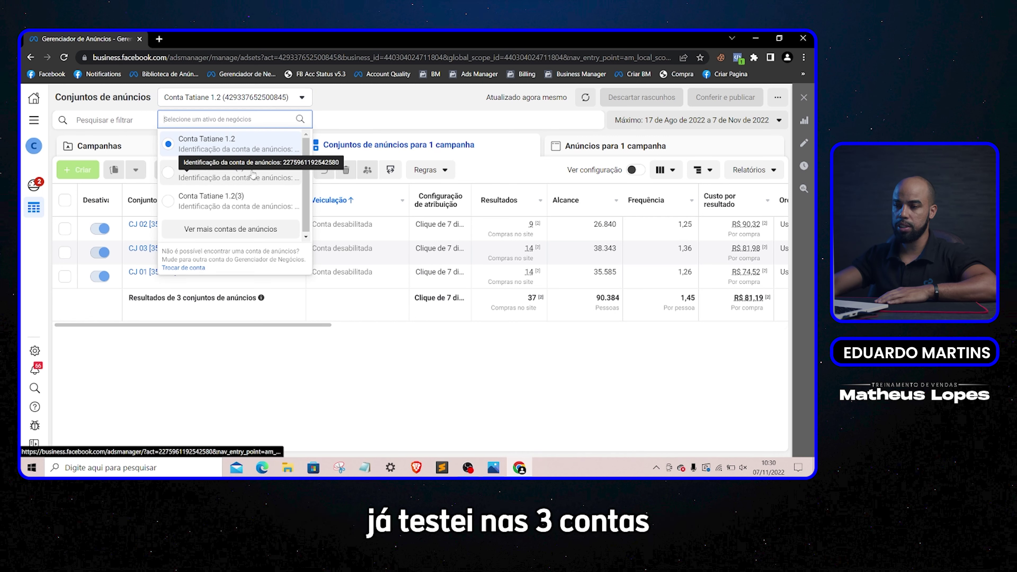
Step: Close the account list and review the CBO ad sets' cost per result, amount spent, initiated checkouts and purchase conversion value
click(400, 97)
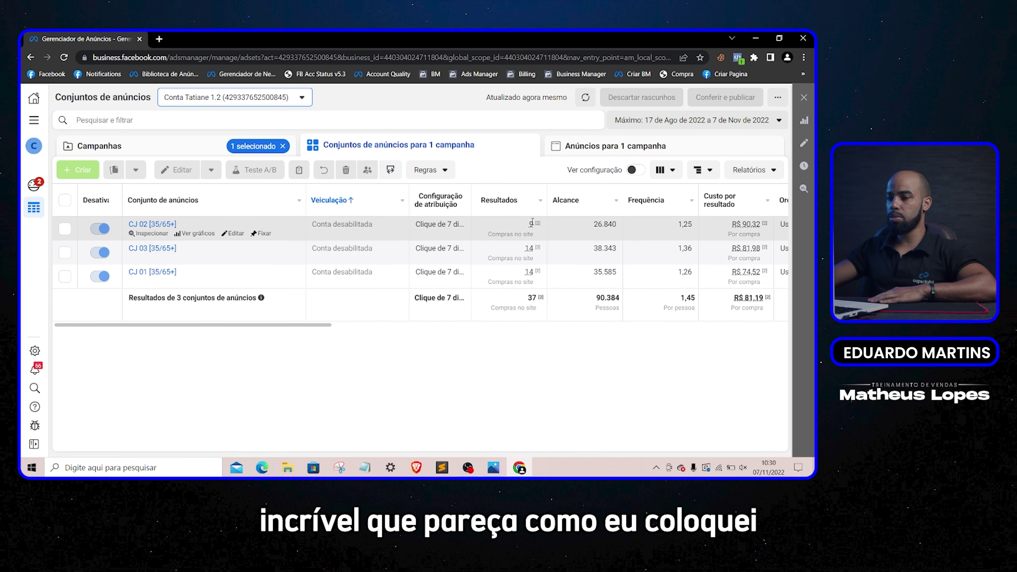
mouse_move(532, 223)
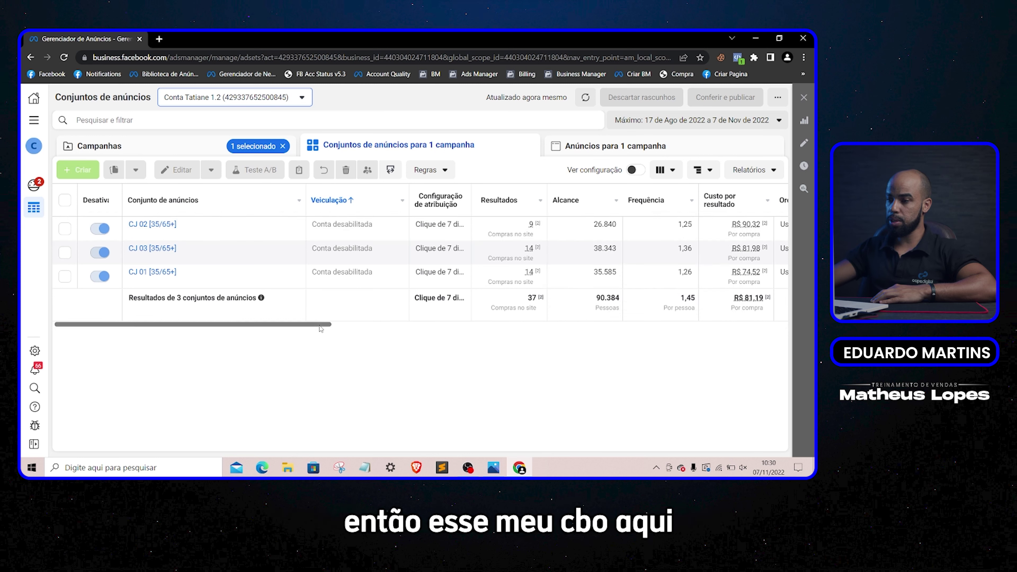
drag(327, 329, 393, 328)
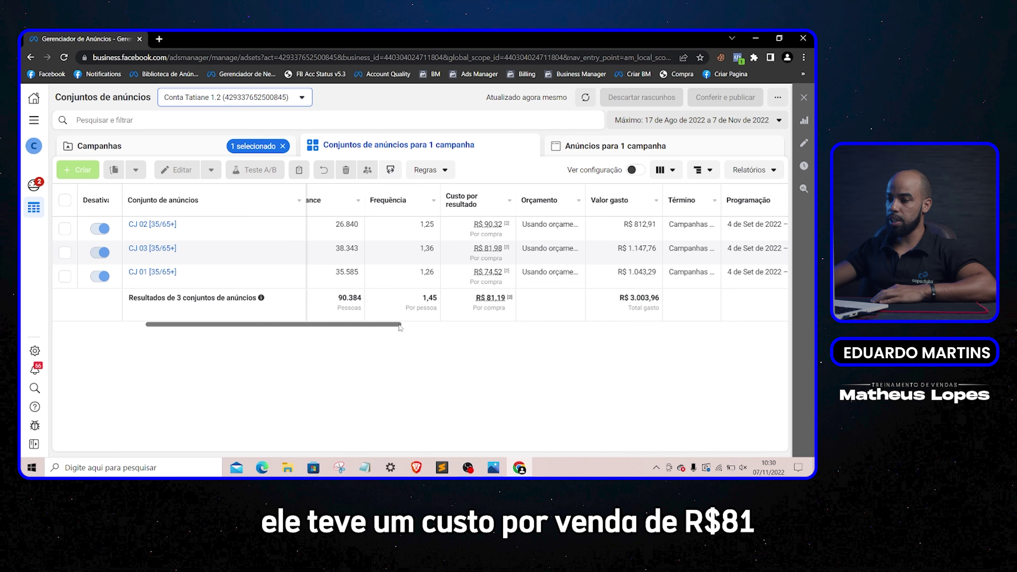
drag(399, 327, 459, 325)
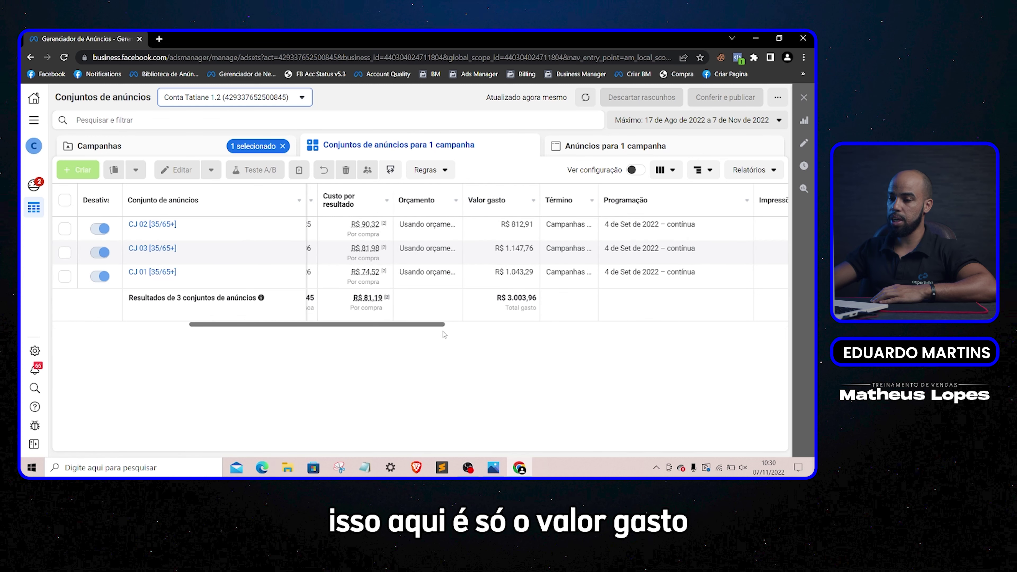
drag(438, 325, 800, 323)
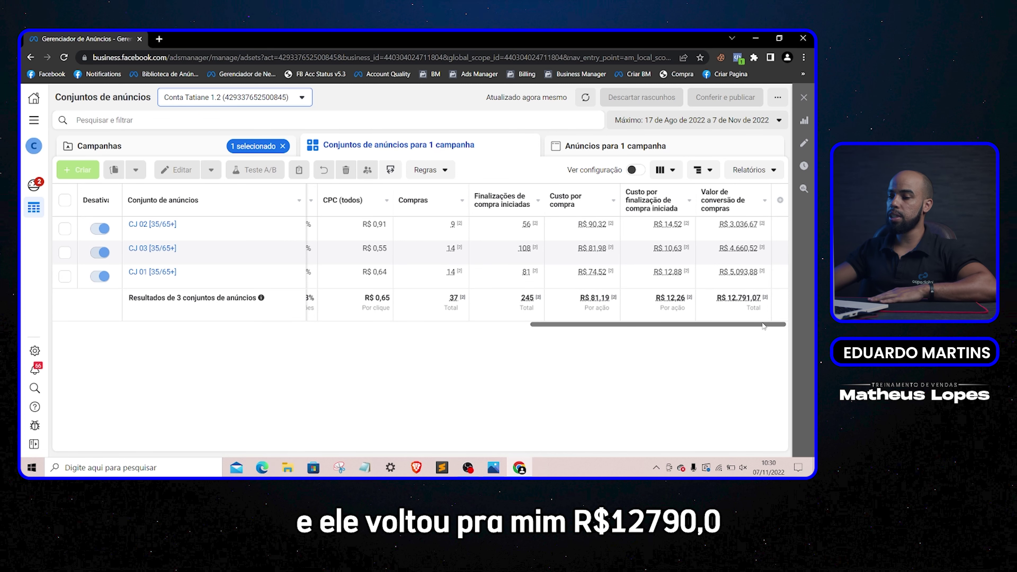
drag(764, 326, 737, 325)
mouse_move(612, 262)
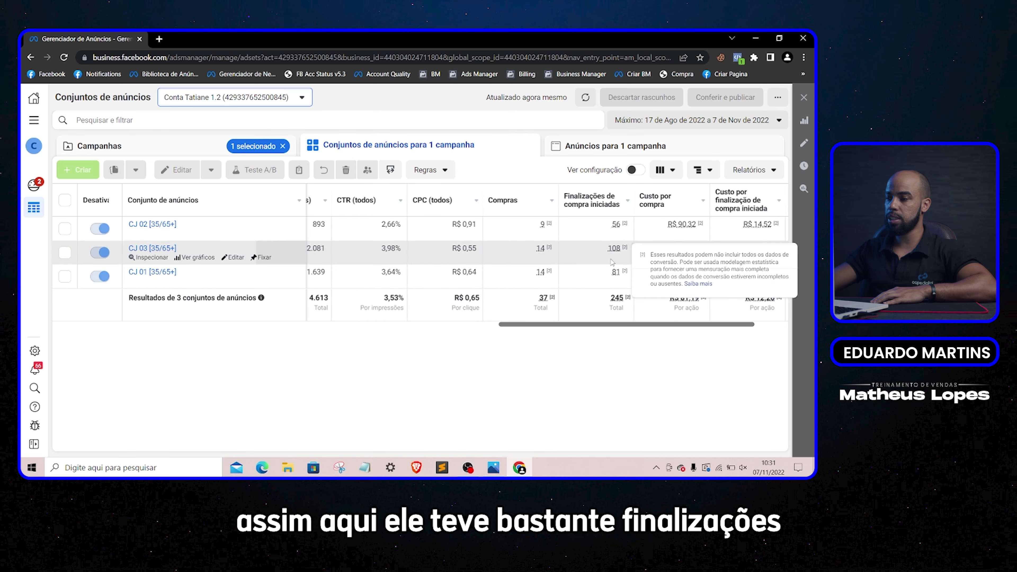
drag(593, 325, 146, 325)
Step: Select the CJ 01 [35/65+] ad set and view its ads
mouse_move(97, 198)
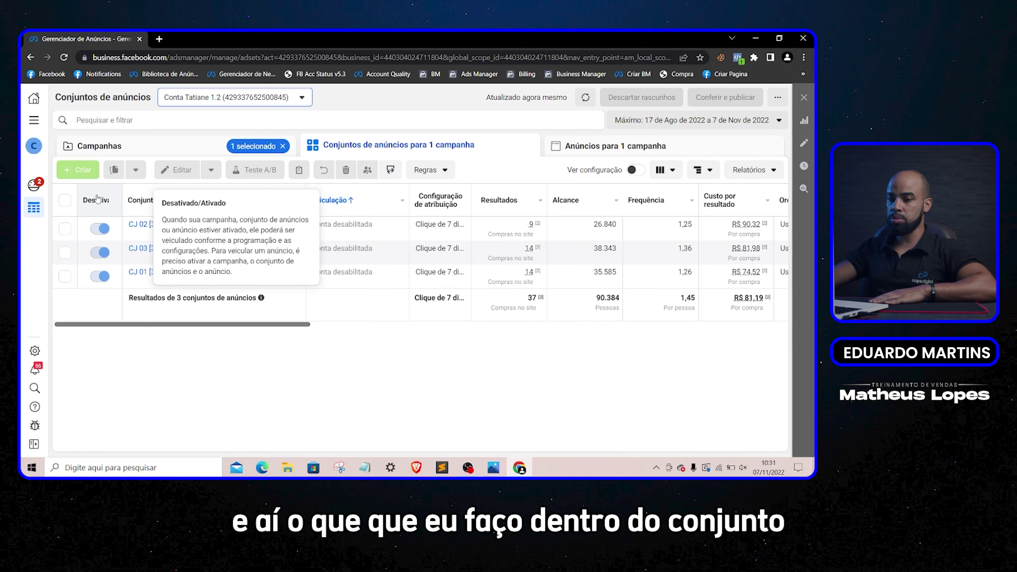
click(65, 276)
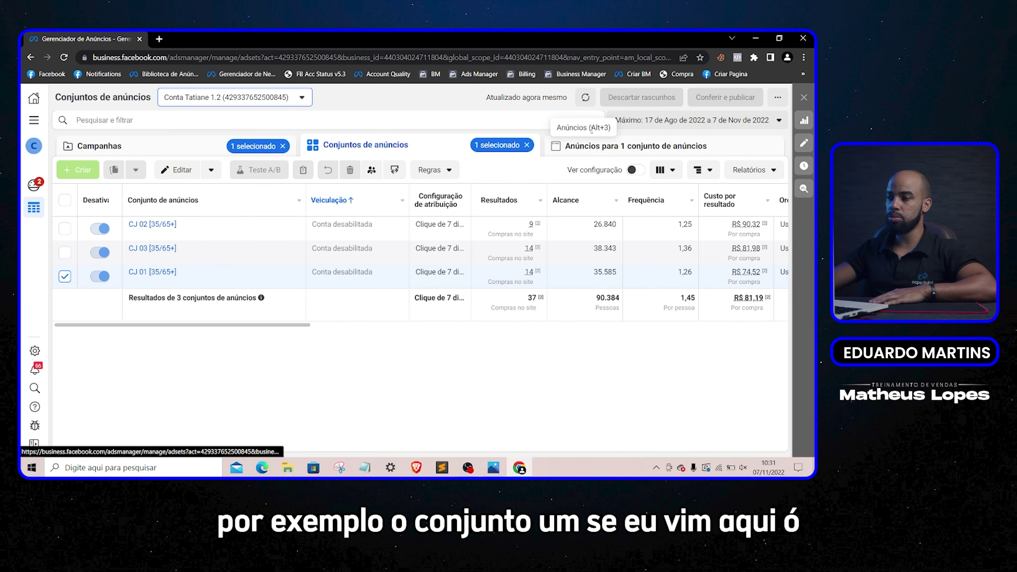
click(608, 145)
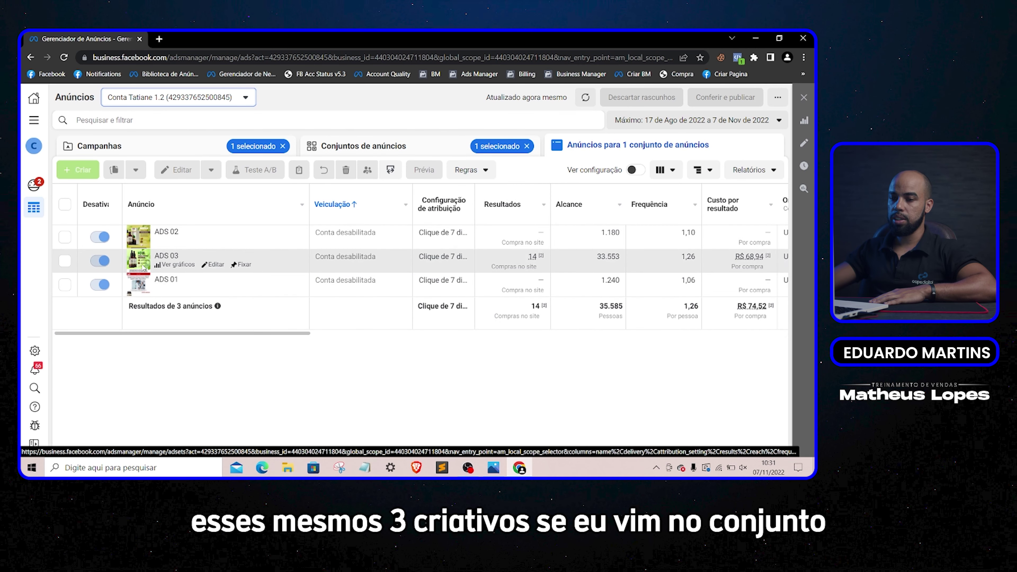
Step: Select only the CJ 02 [35/65+] ad set and view its ads
click(363, 146)
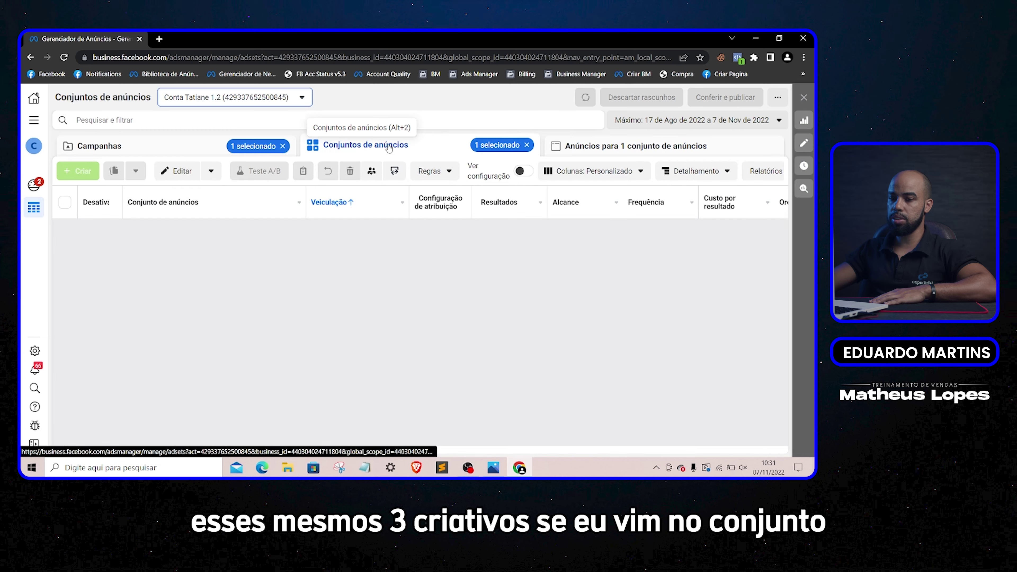
click(64, 254)
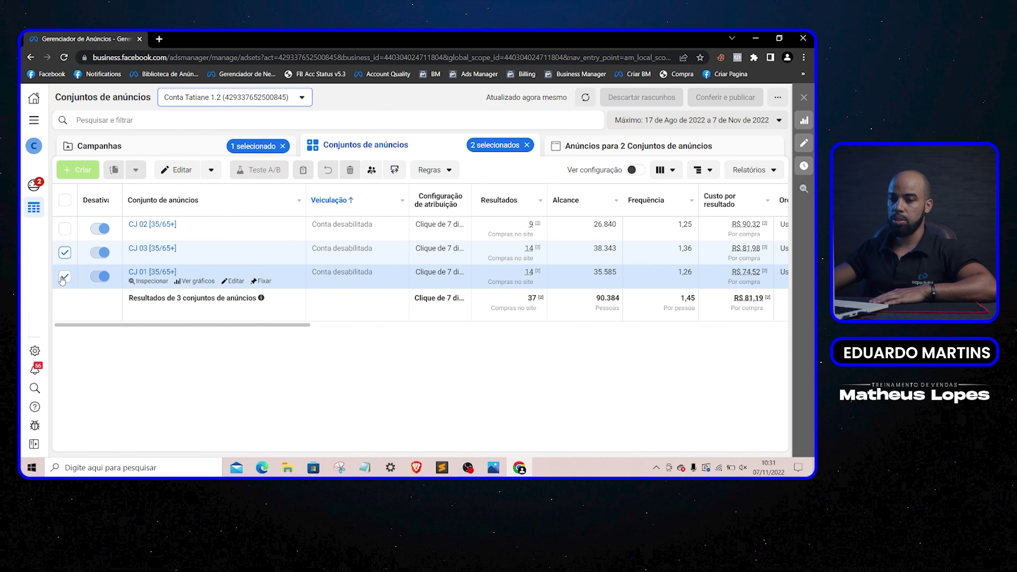
click(65, 228)
click(64, 253)
click(65, 276)
click(597, 146)
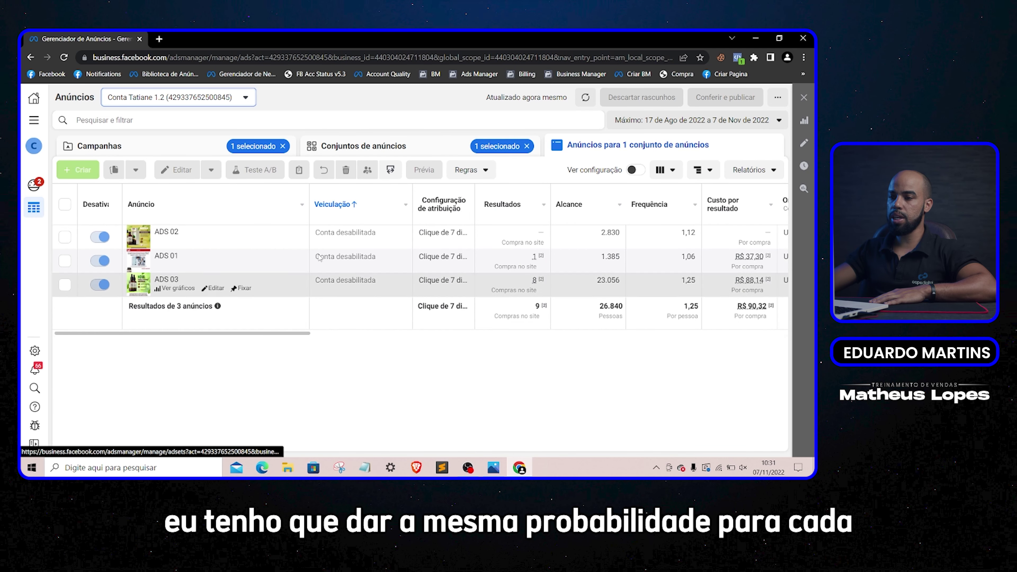
Step: Select all three ad sets of the CBO campaign and list their ads together
click(411, 146)
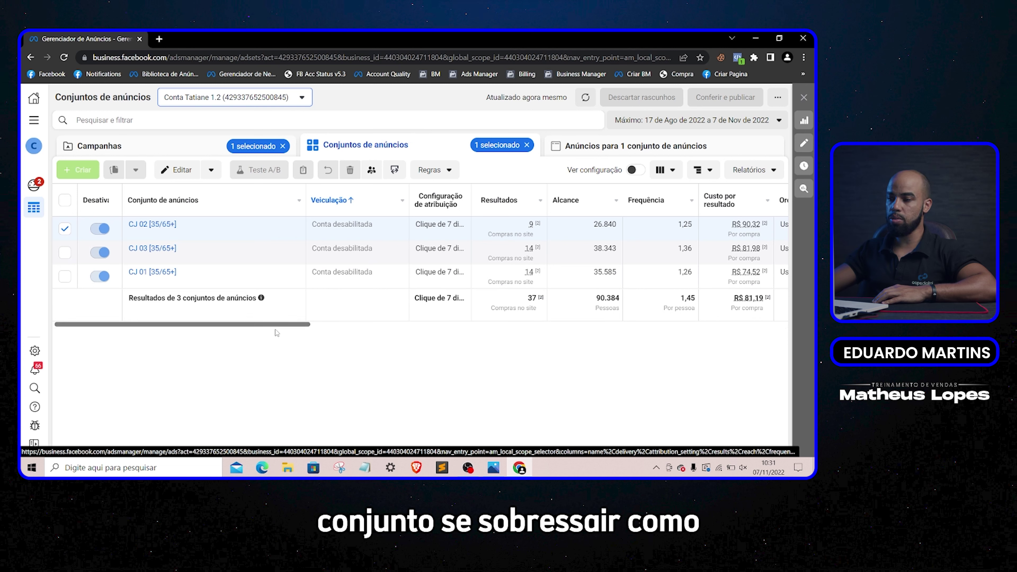
click(64, 253)
click(64, 277)
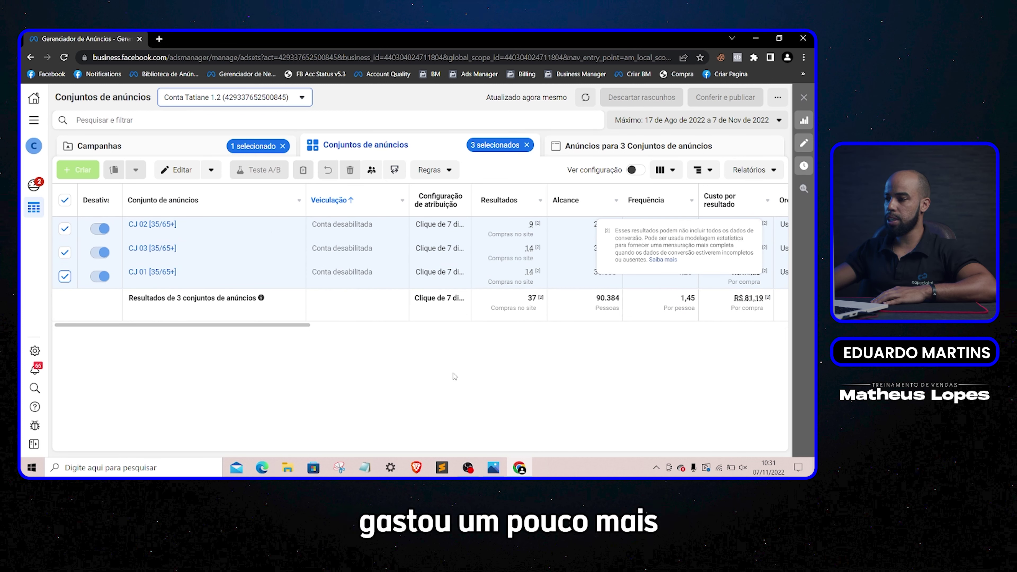
mouse_move(303, 325)
mouse_down()
mouse_move(437, 328)
mouse_move(308, 327)
mouse_up()
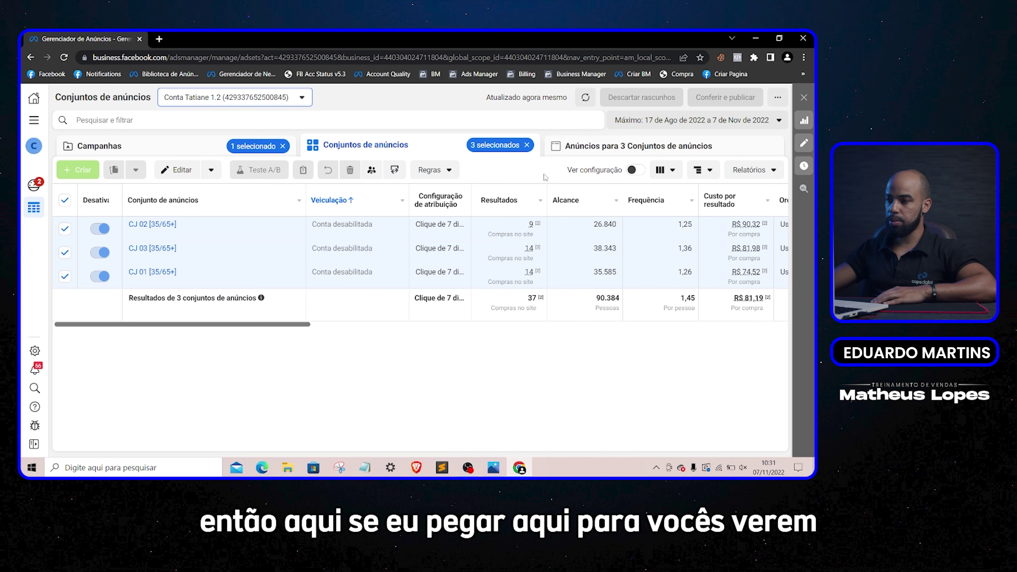
click(603, 149)
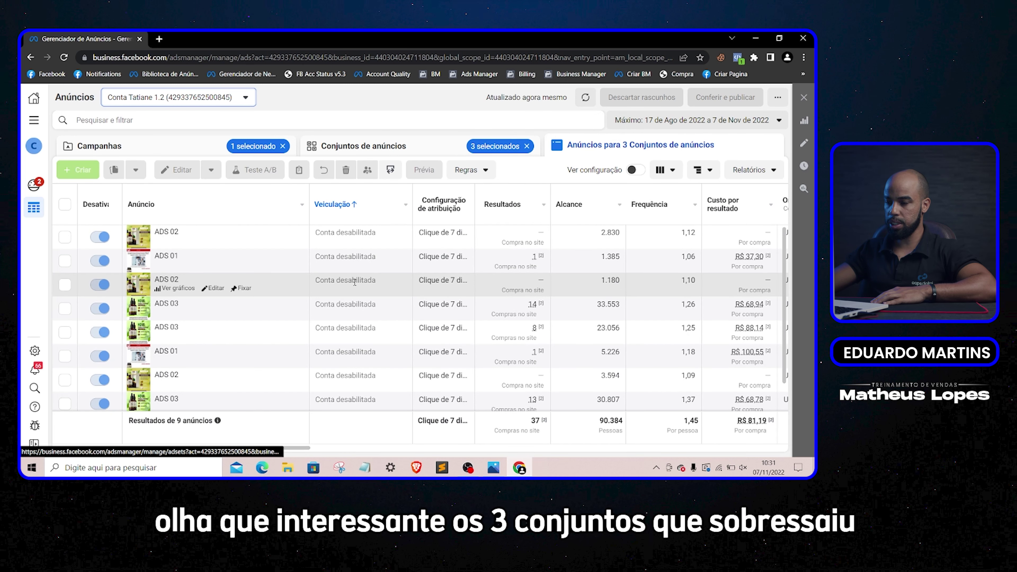
Step: Sort the ads by results in descending order and compare the ADS 03, ADS 01 and ADS 02 ads
click(537, 203)
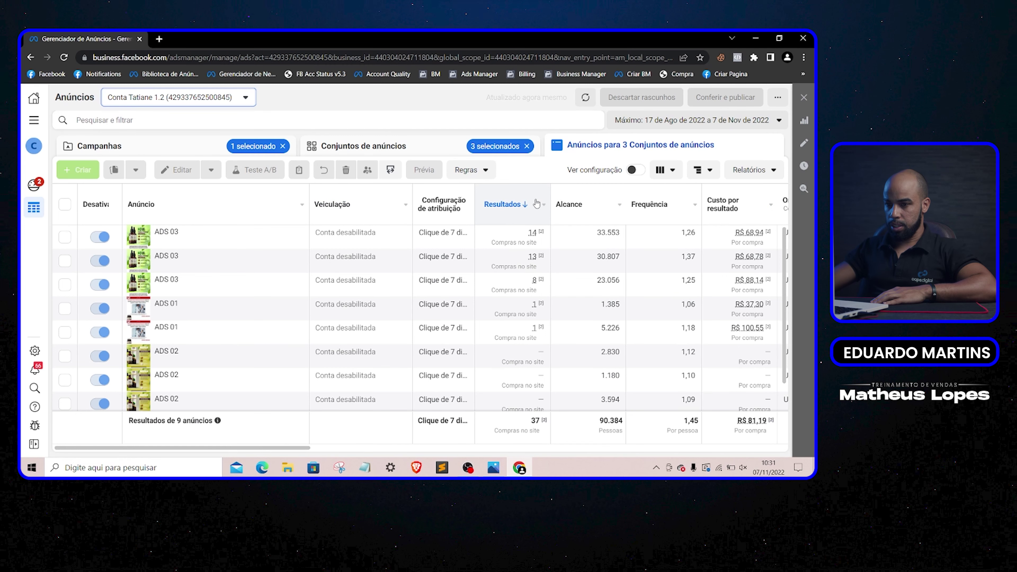
mouse_move(138, 235)
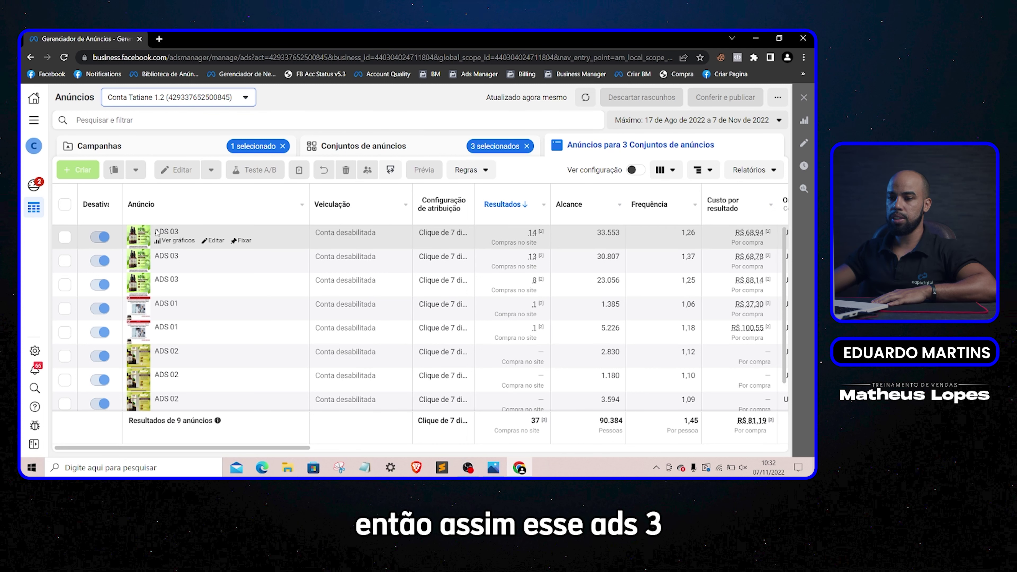
mouse_move(162, 283)
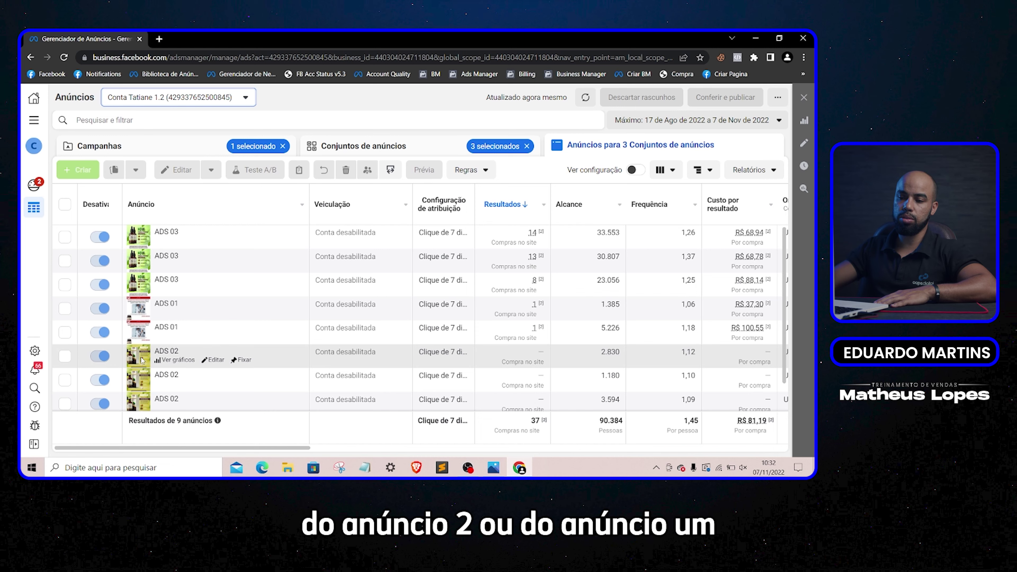
scroll(168, 313, down, 1)
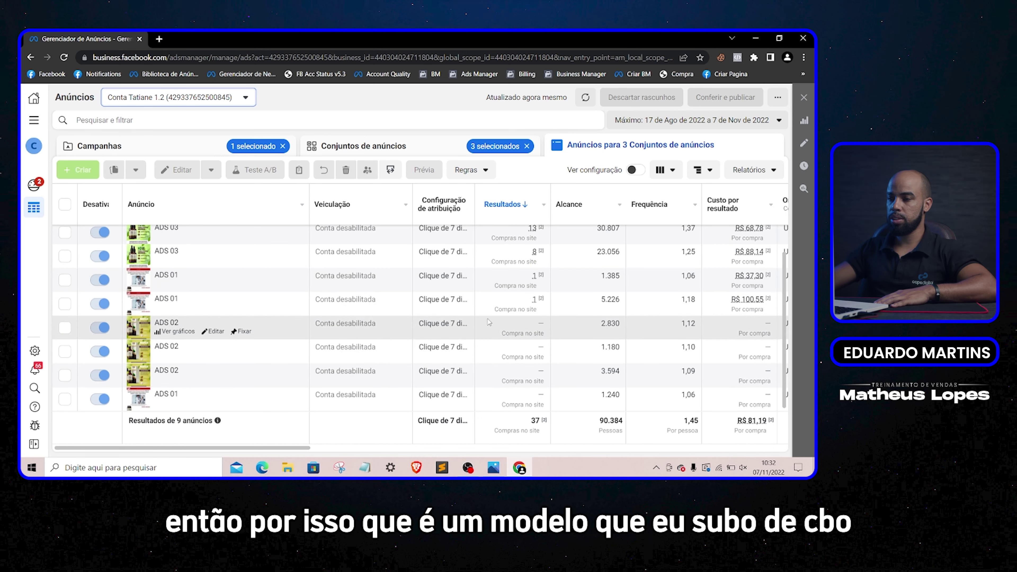
Step: Go to the campaigns of the 1.2(3) ad account and check the cost per result of CBO [12/09]
click(406, 149)
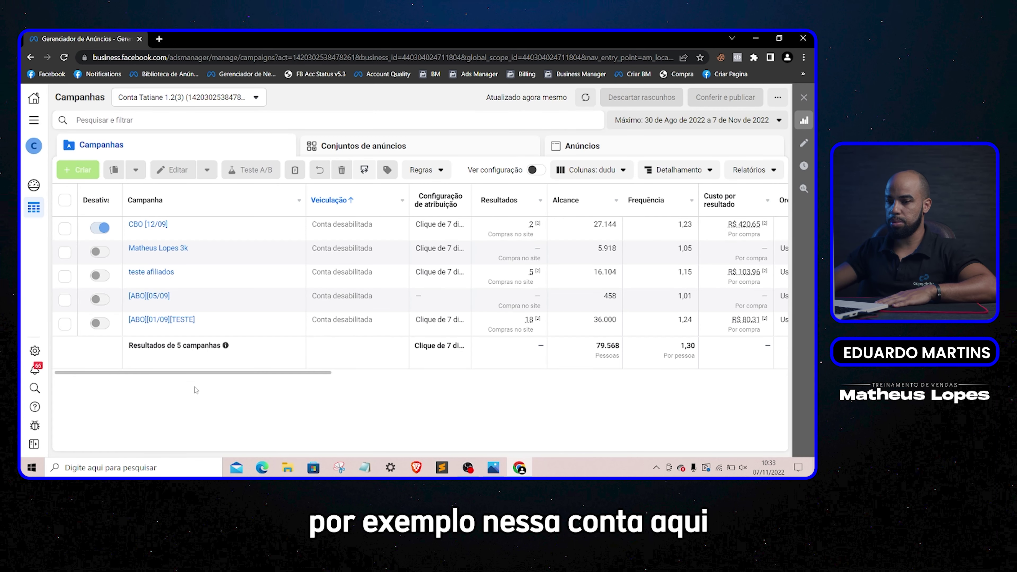
drag(203, 378, 279, 380)
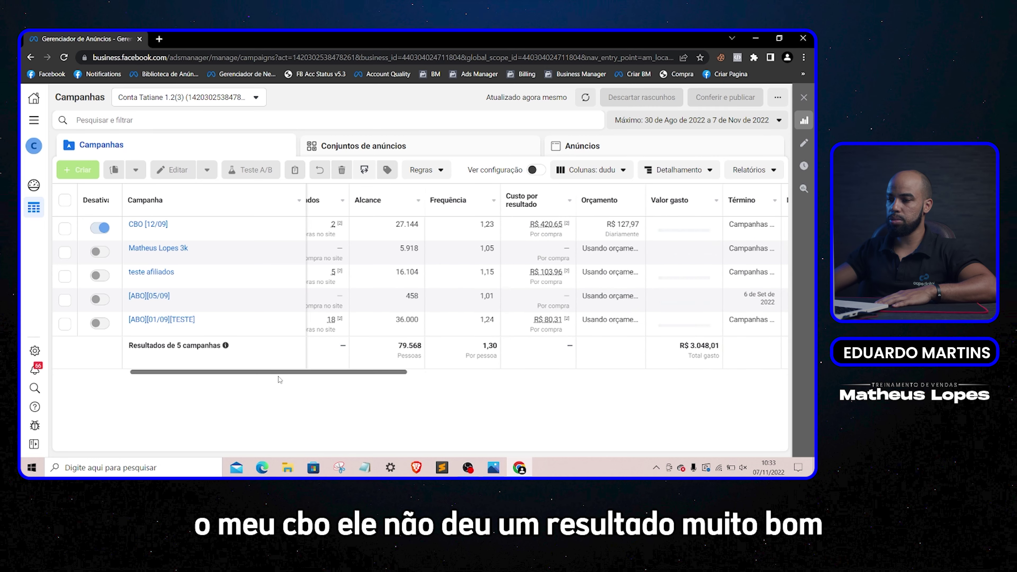
mouse_move(545, 222)
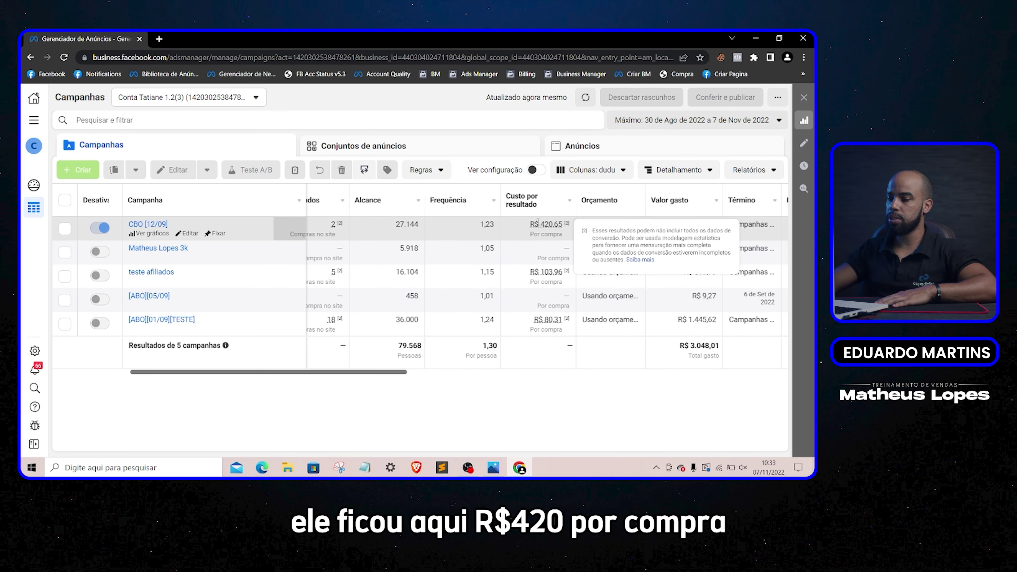
drag(538, 222, 550, 222)
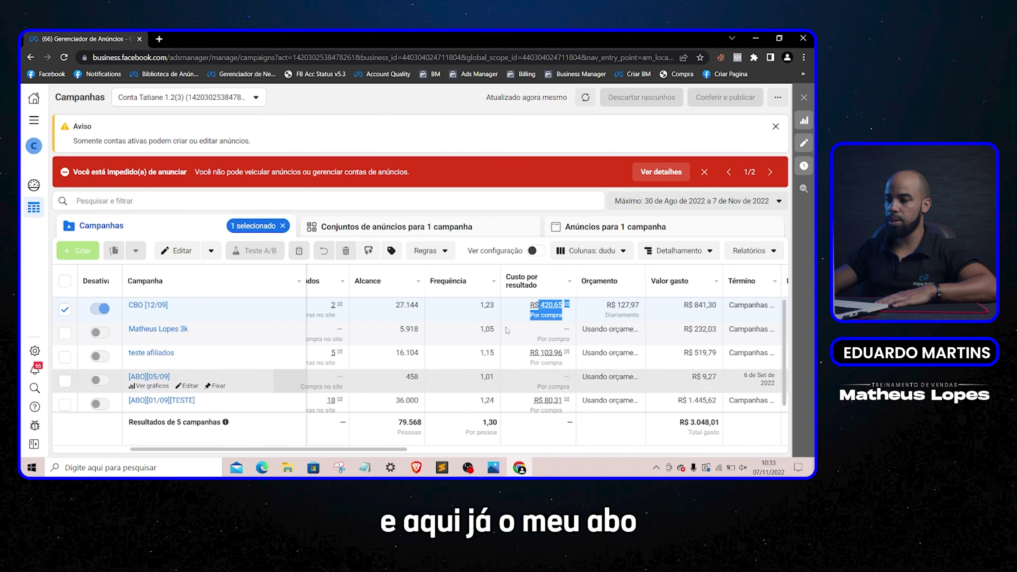
Step: Dismiss the account warning and the advertising restriction messages above the campaign table
click(775, 127)
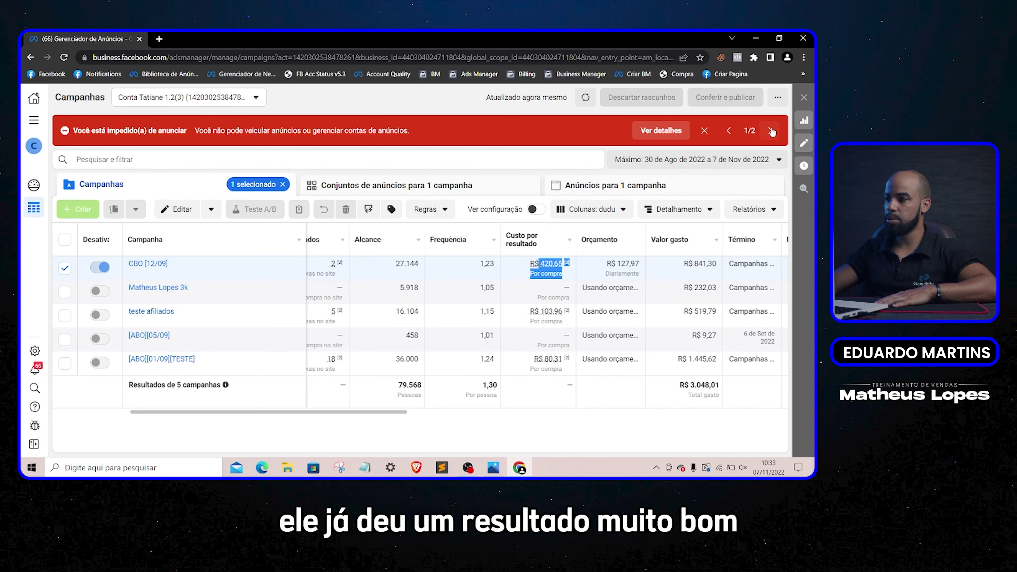
click(705, 131)
click(776, 130)
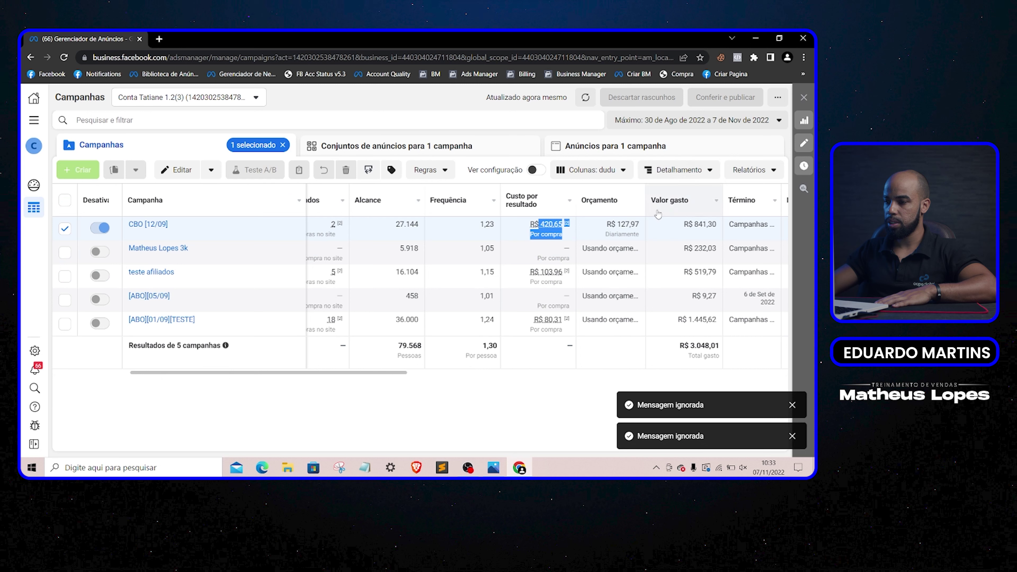
Step: Select only the [ABO][01/09][TESTE] campaign and check its cost per result, budget and amount spent
mouse_move(566, 319)
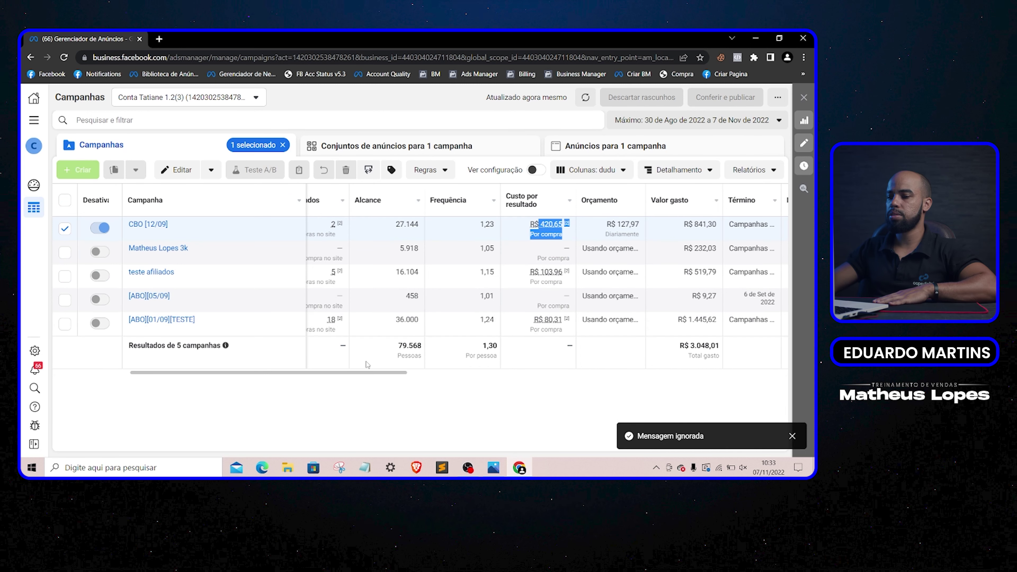
drag(369, 374, 284, 371)
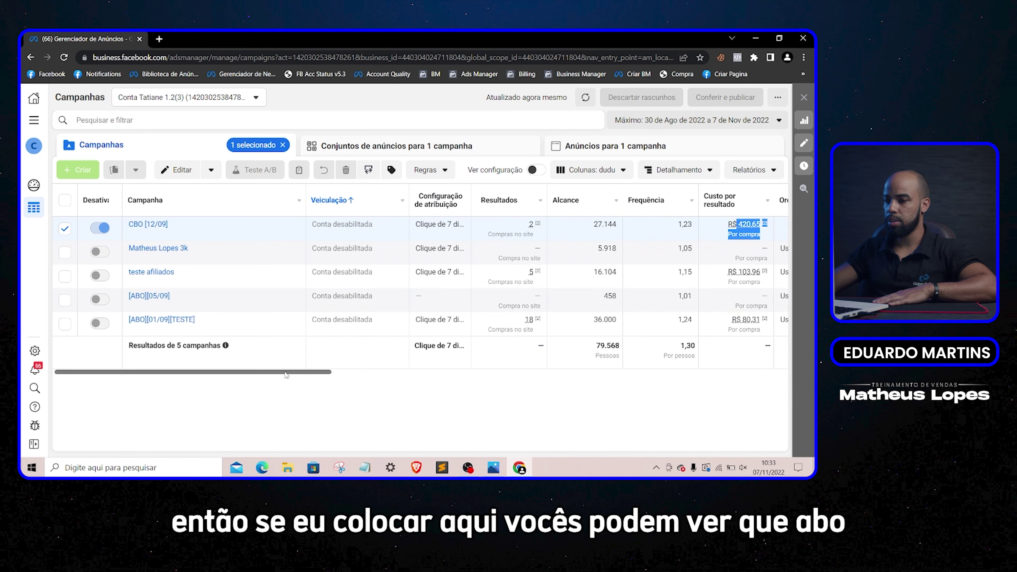
click(65, 324)
drag(127, 373, 192, 378)
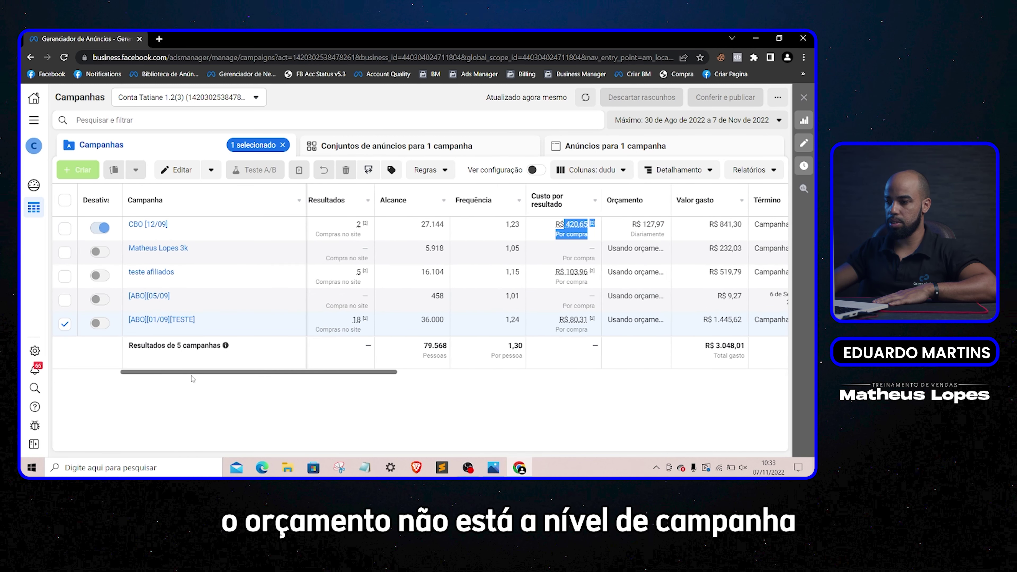
scroll(193, 379, right, 1)
scroll(192, 378, right, 2)
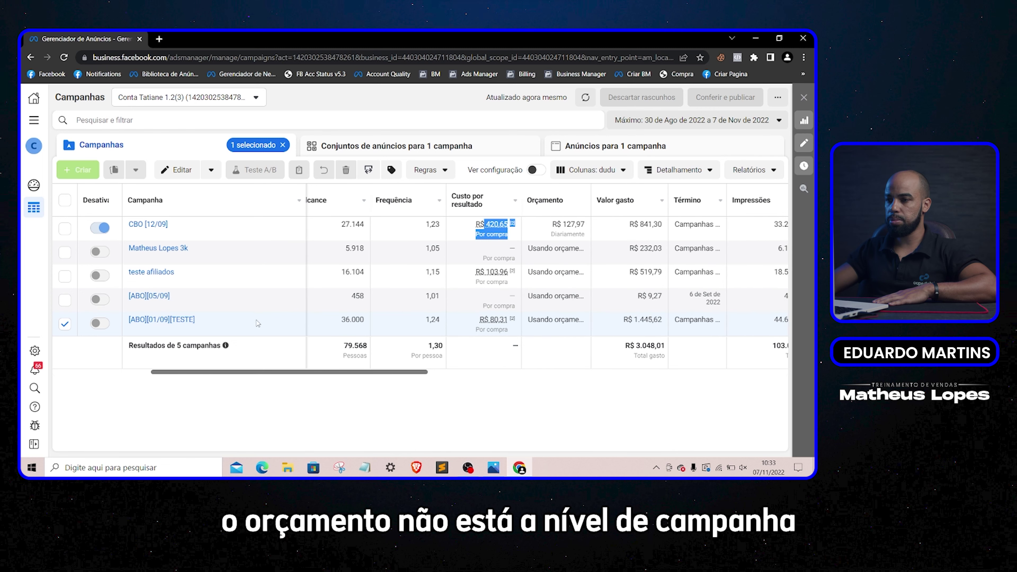
Step: Open the ad sets of the selected ABO campaign and review their budgets, spend, initiated checkouts and purchase conversion value
click(329, 156)
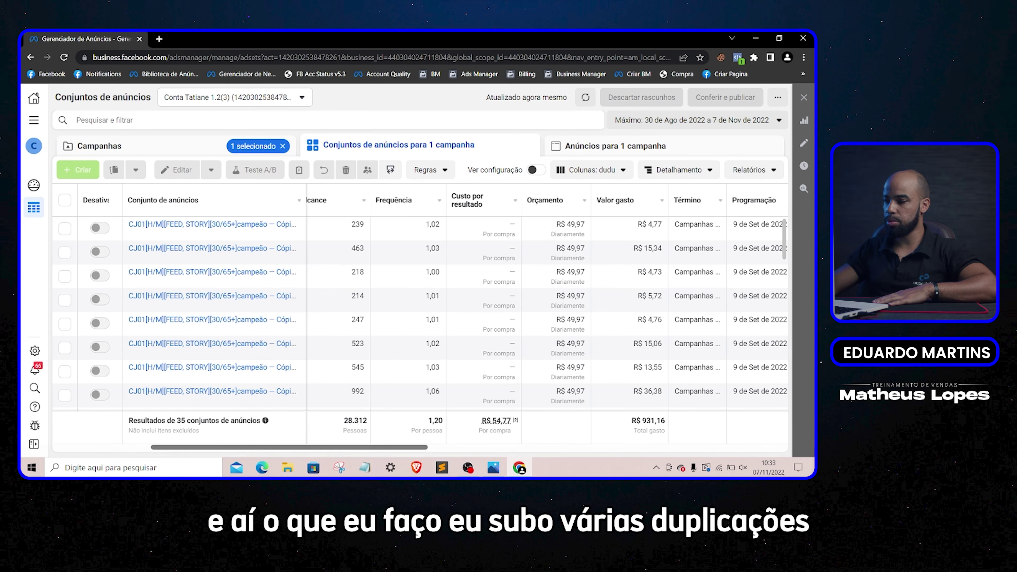
drag(358, 452, 263, 451)
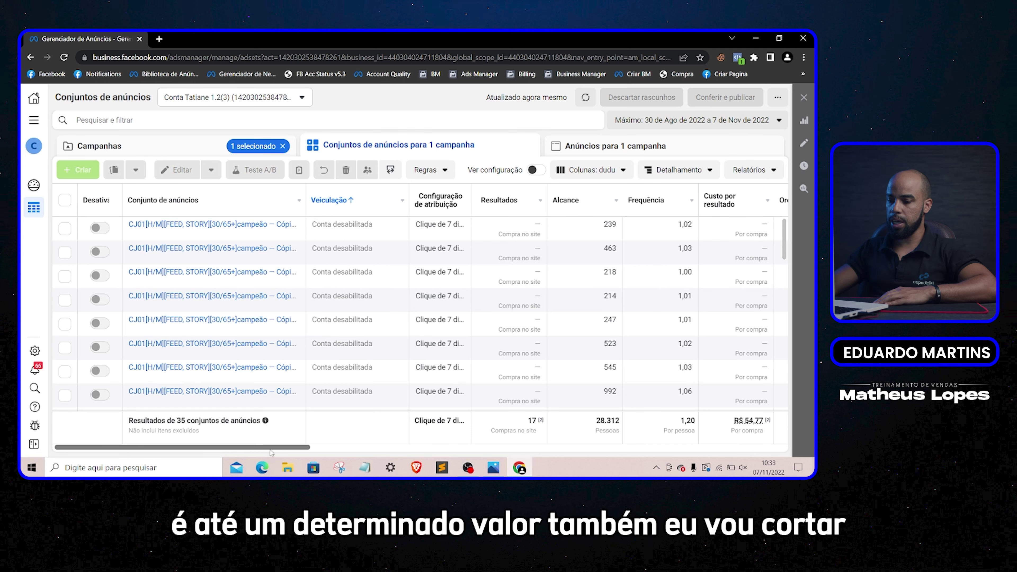
drag(270, 450, 331, 450)
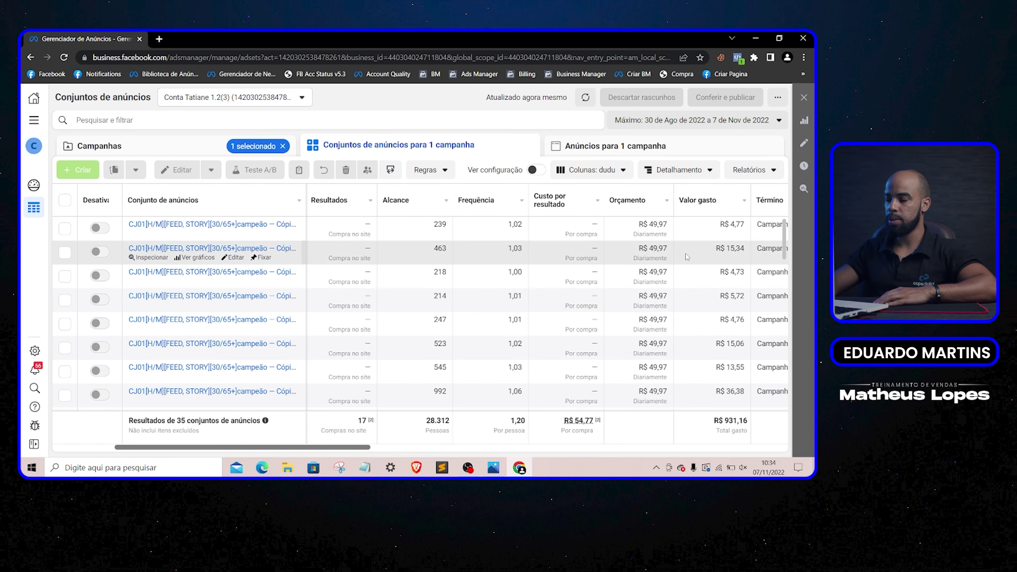
drag(363, 447, 791, 448)
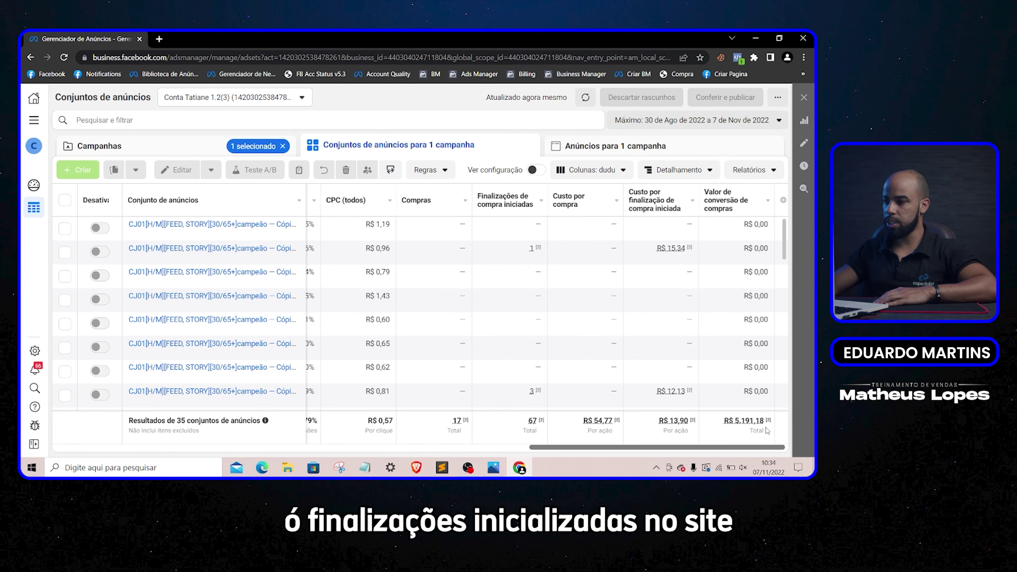
scroll(525, 271, down, 5)
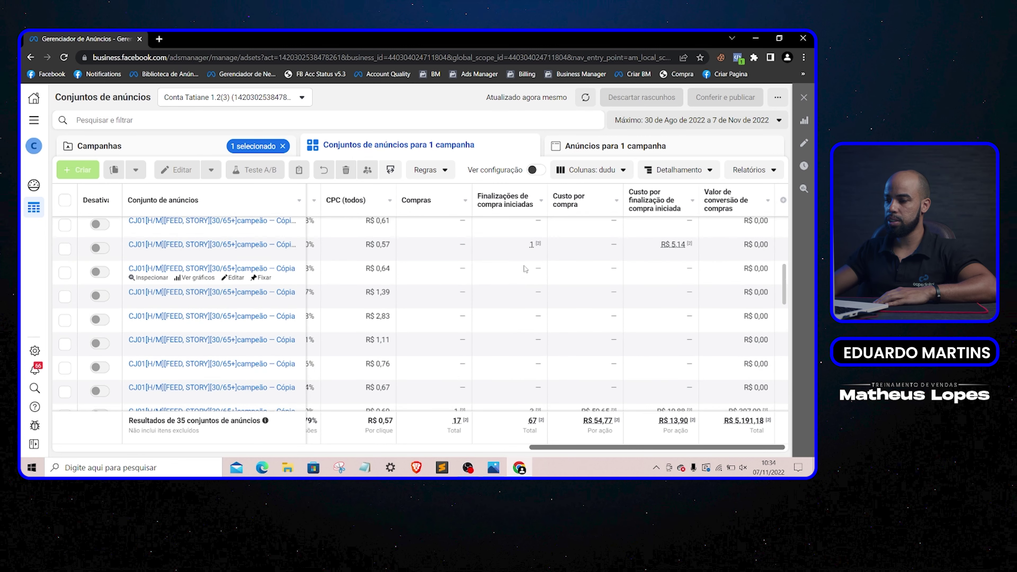
Step: Examine purchases, initiated checkouts, cost per purchase, cost per initiated checkout and conversion value across the campaign's ad sets
scroll(525, 271, up, 5)
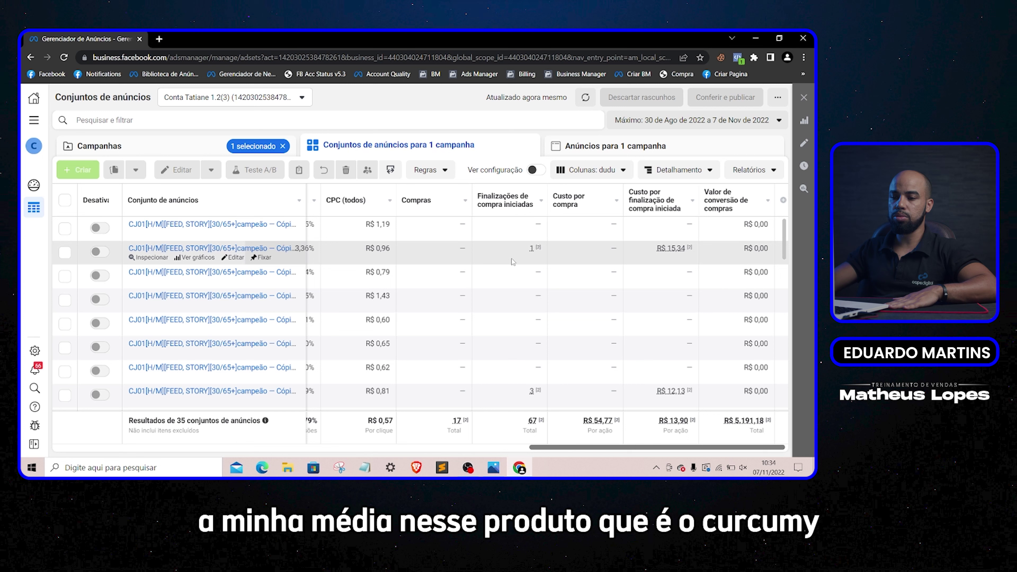
scroll(521, 258, down, 5)
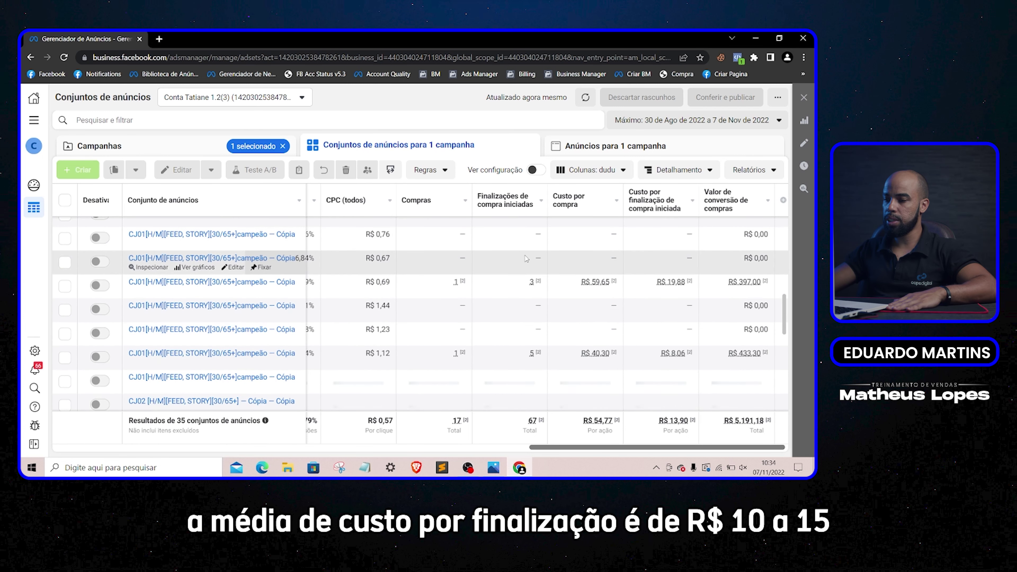
scroll(524, 259, up, 3)
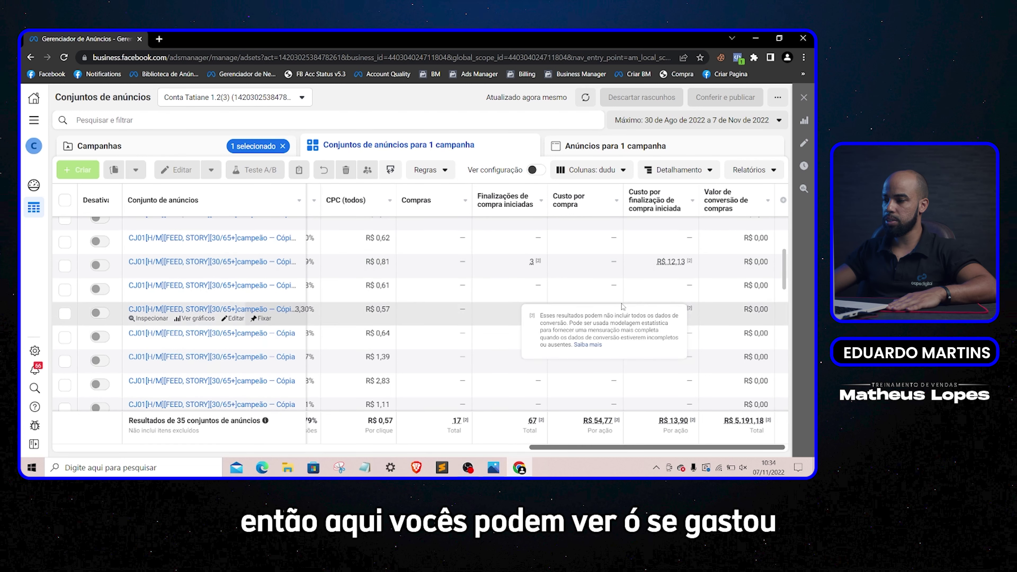
scroll(625, 269, up, 3)
scroll(669, 267, down, 5)
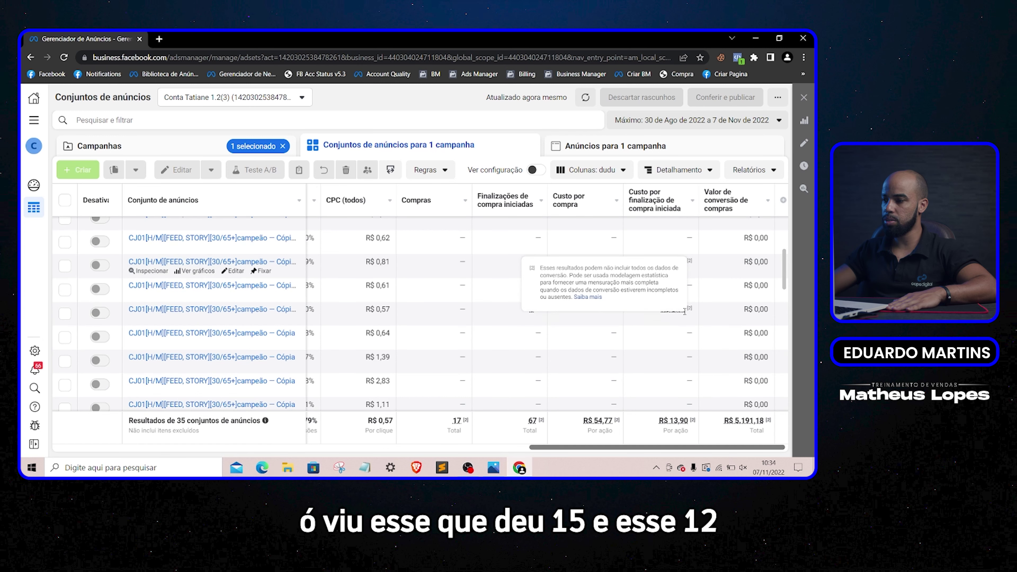
scroll(681, 323, down, 6)
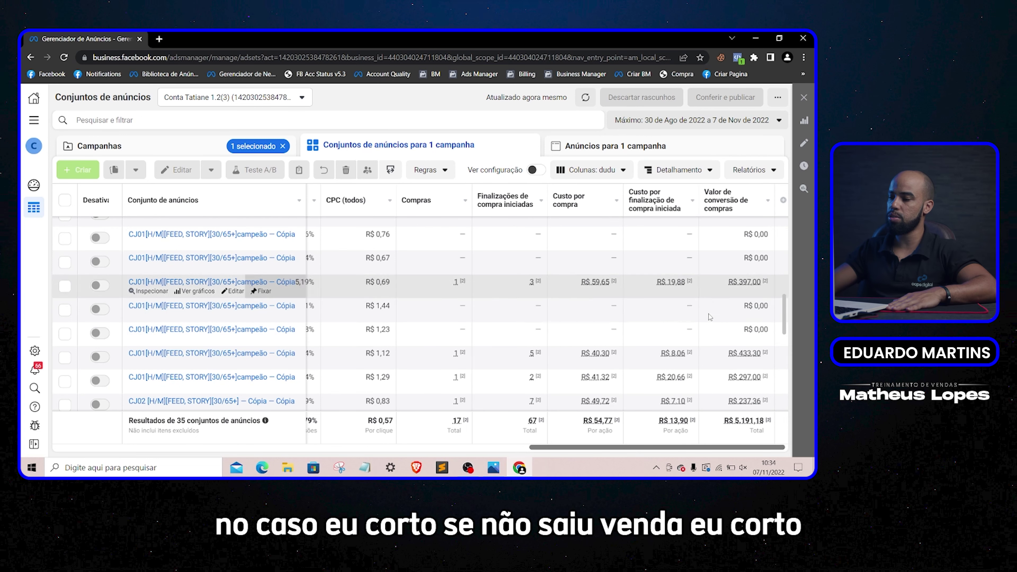
mouse_move(756, 289)
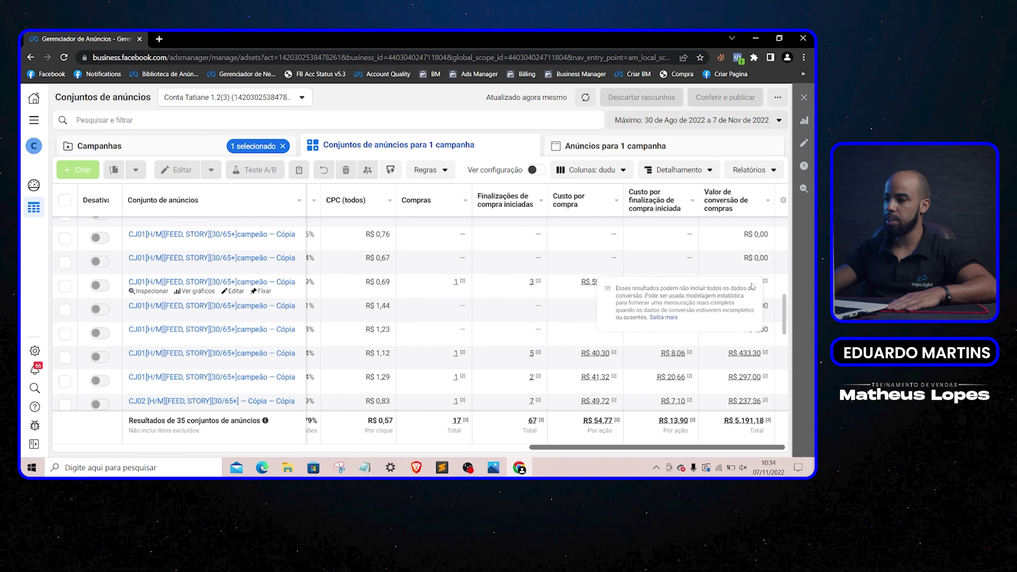
mouse_move(614, 281)
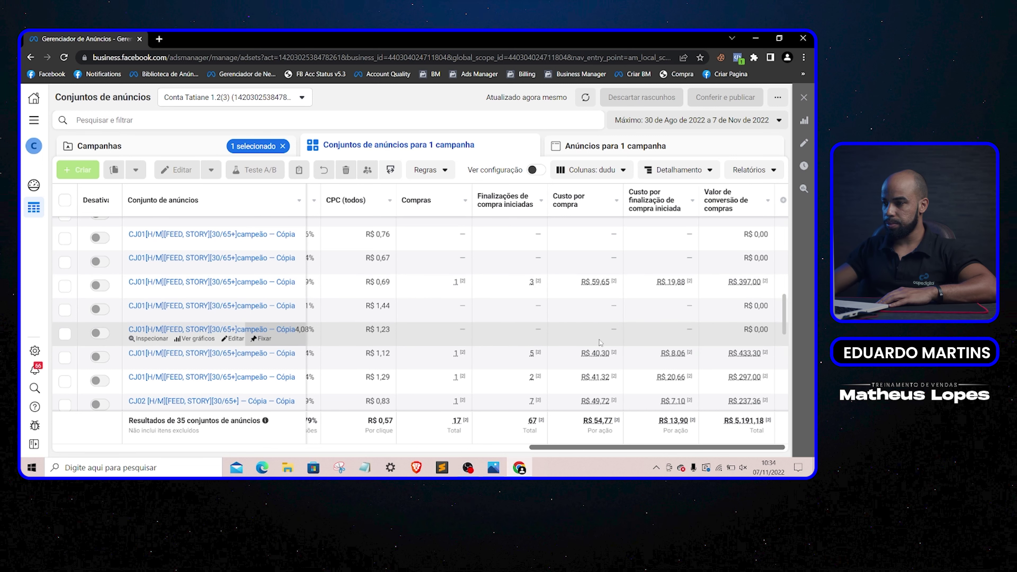
scroll(677, 331, down, 2)
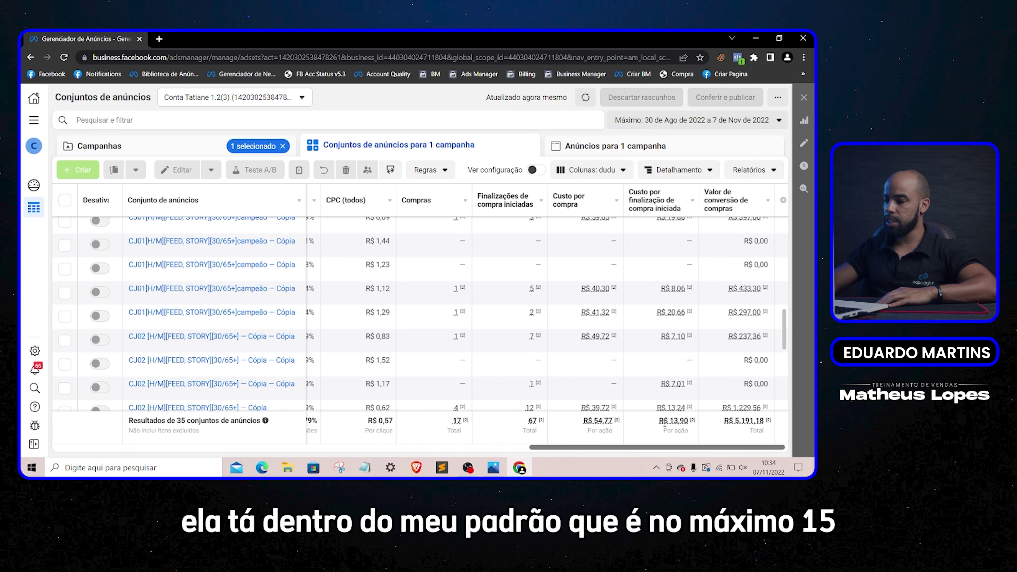
mouse_move(693, 427)
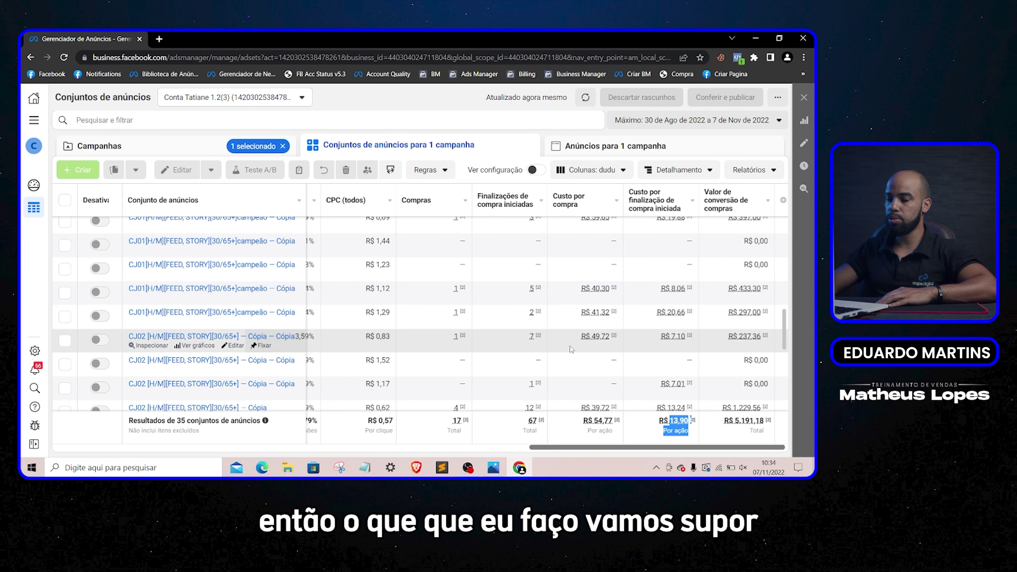
scroll(573, 348, down, 5)
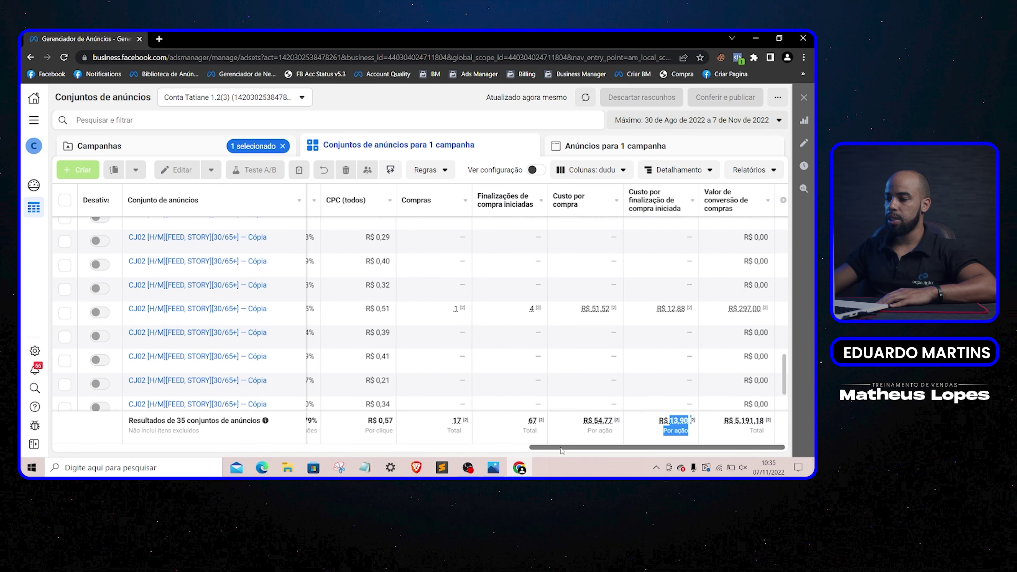
Step: Review the CPM, link clicks, cost per link click and CTR of the ad sets
drag(566, 447, 402, 412)
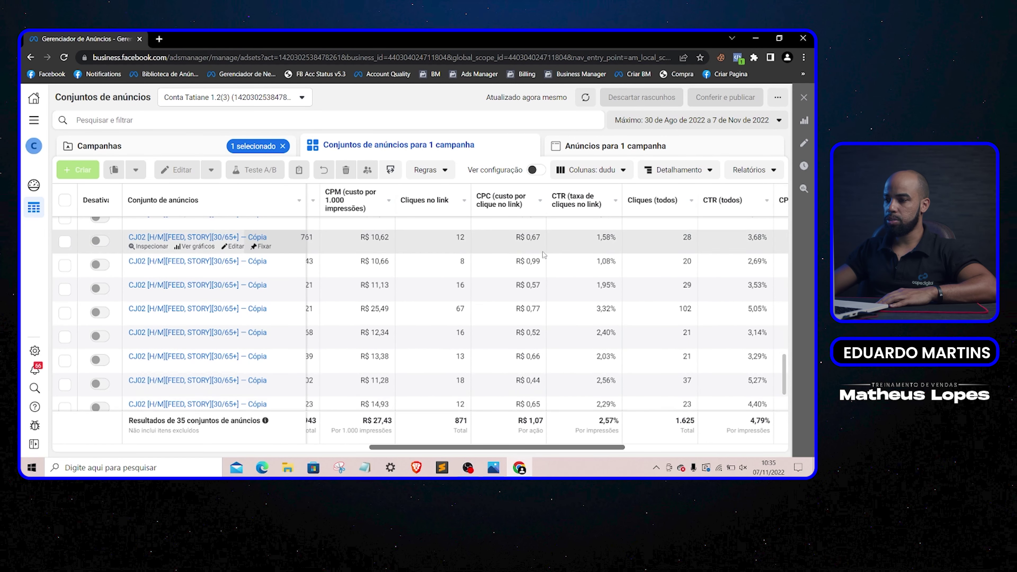
scroll(544, 333, down, 2)
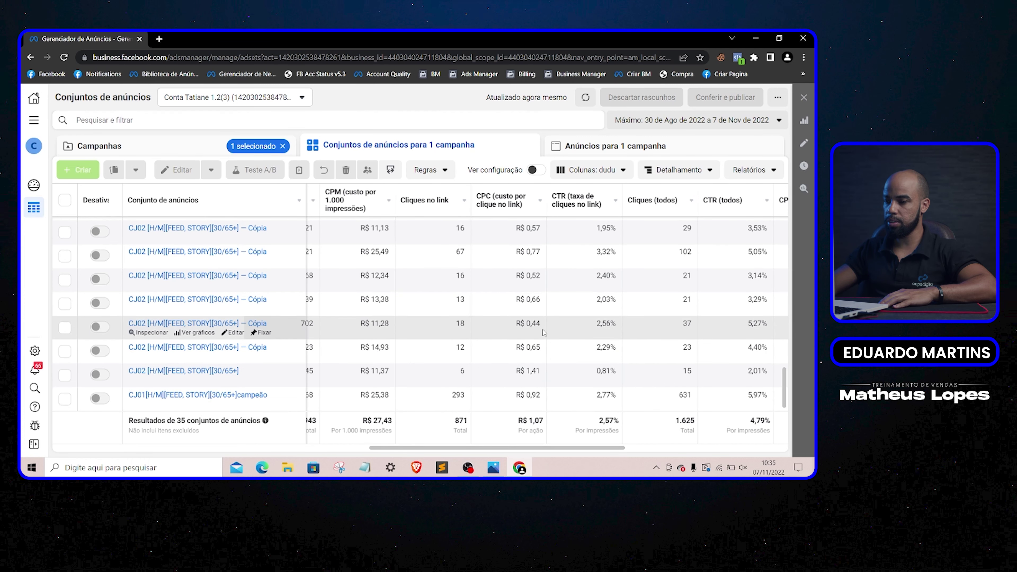
scroll(544, 332, up, 10)
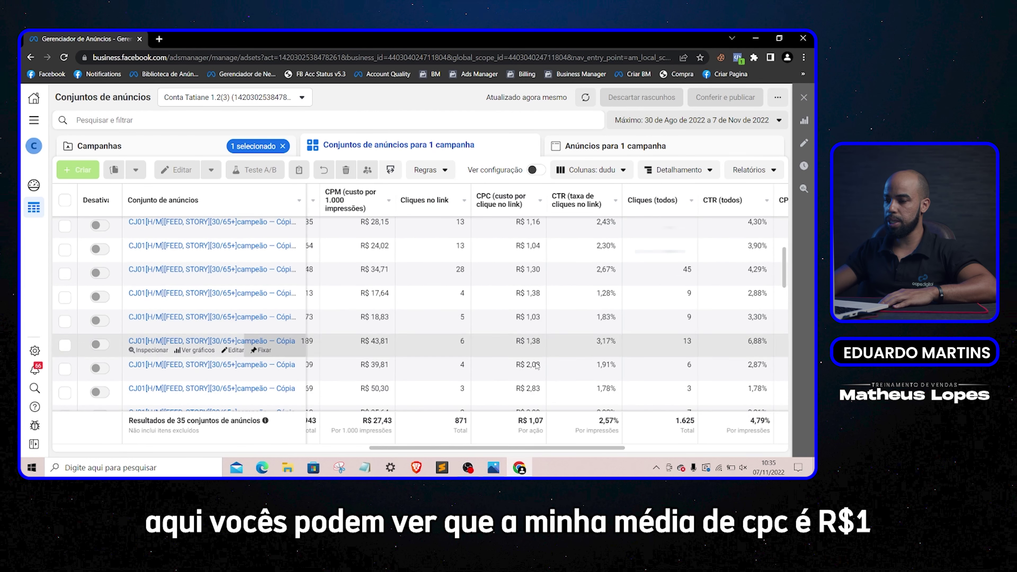
scroll(537, 403, down, 2)
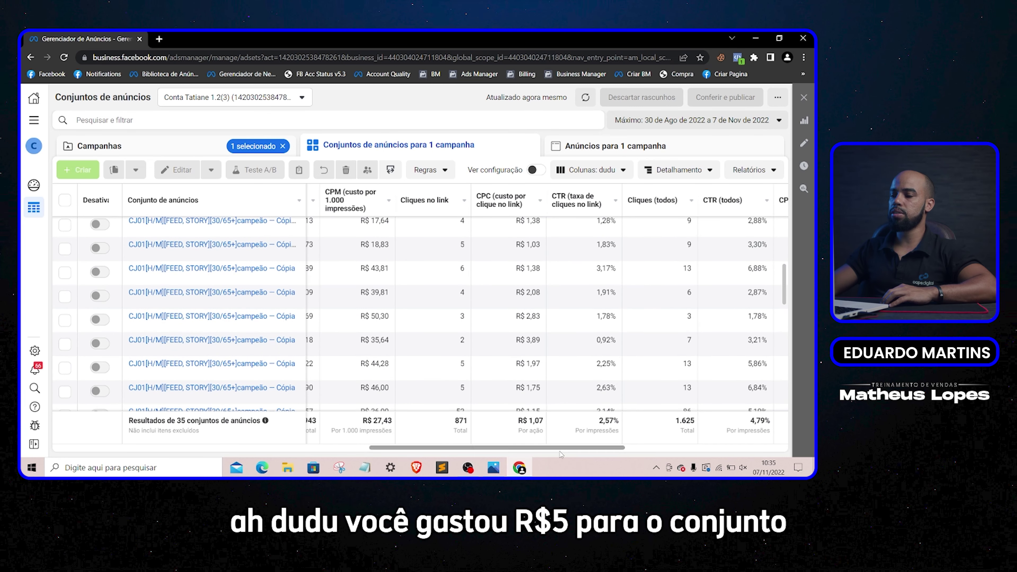
Step: Compare the ad sets' checkout and purchase costs with their daily budgets, amounts spent and schedules
mouse_move(565, 451)
mouse_down()
mouse_move(637, 451)
mouse_move(581, 442)
mouse_up()
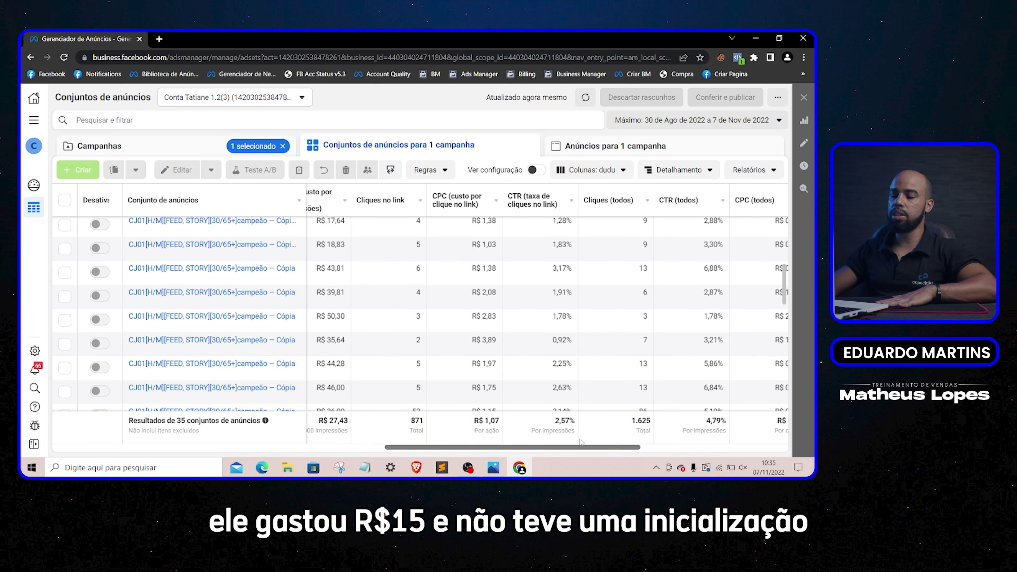
drag(583, 450, 725, 437)
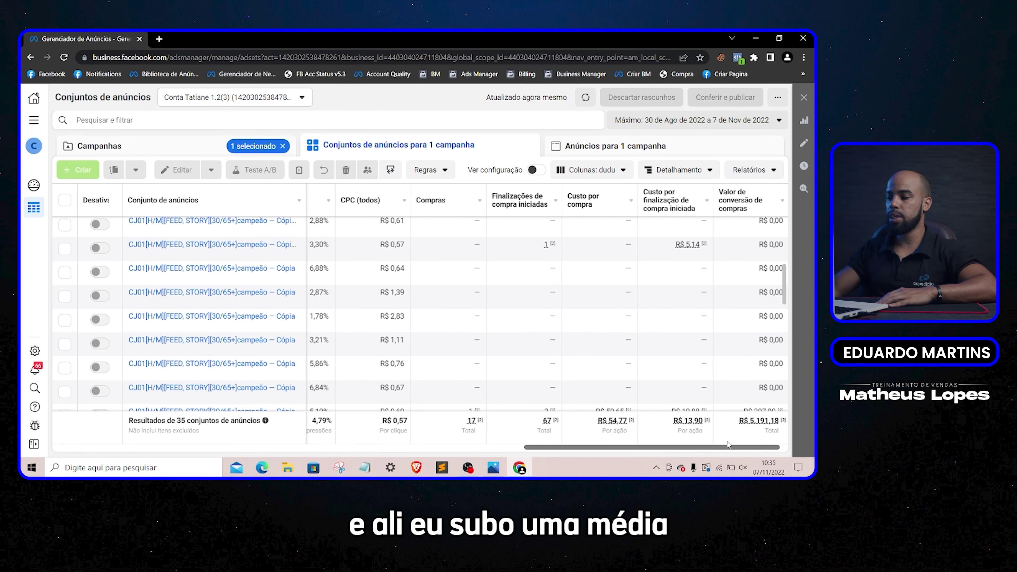
drag(739, 451, 402, 433)
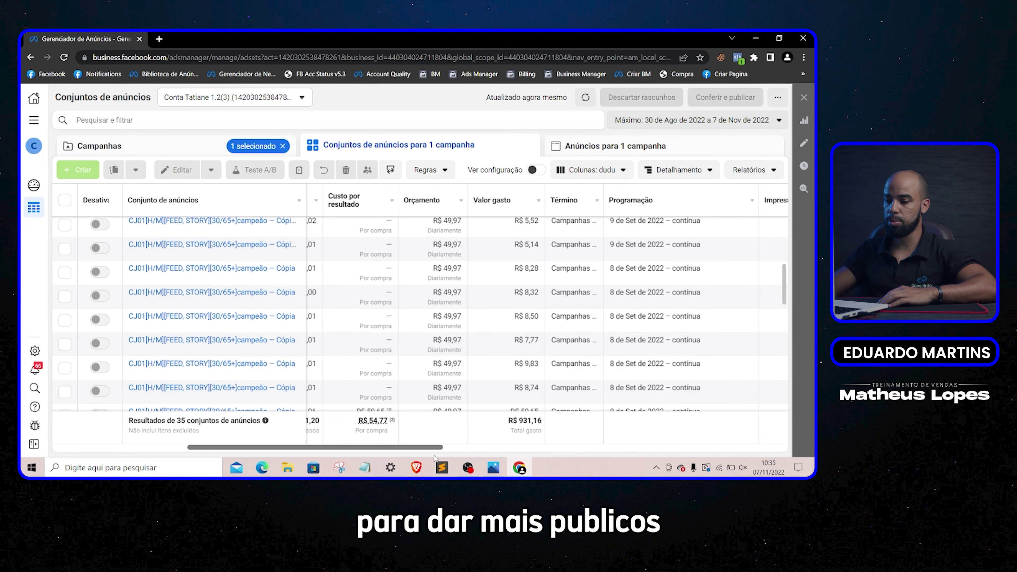
drag(420, 453, 752, 448)
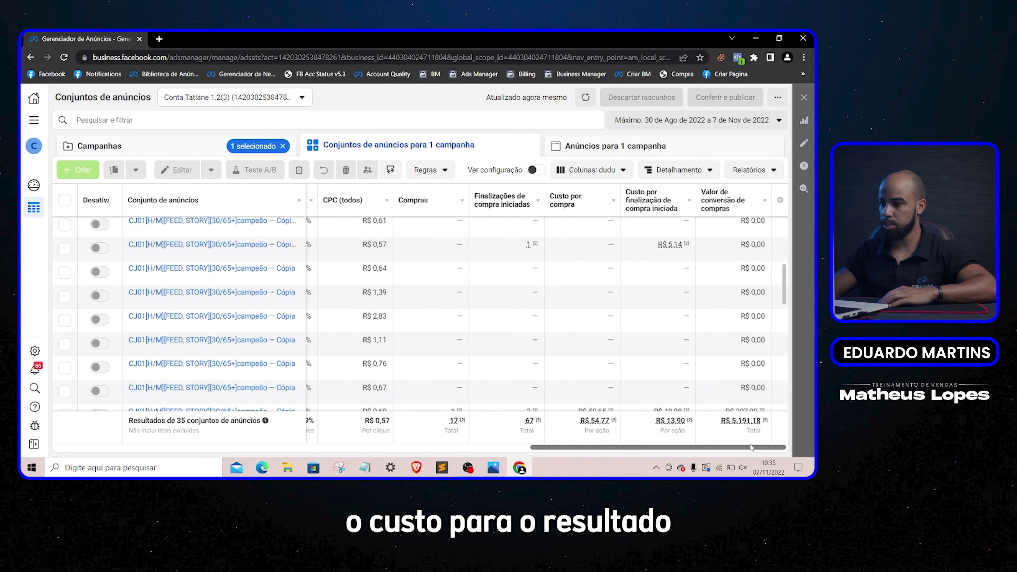
Step: Sort the ad sets by cost per initiated checkout in descending order and examine the ones with the lowest costs
click(675, 204)
scroll(687, 272, up, 5)
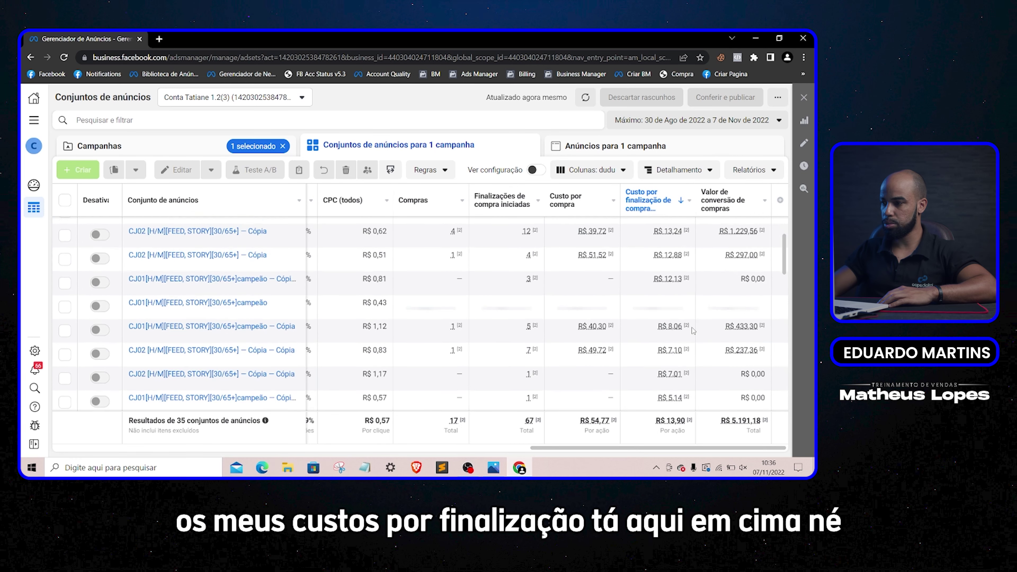
scroll(702, 333, down, 3)
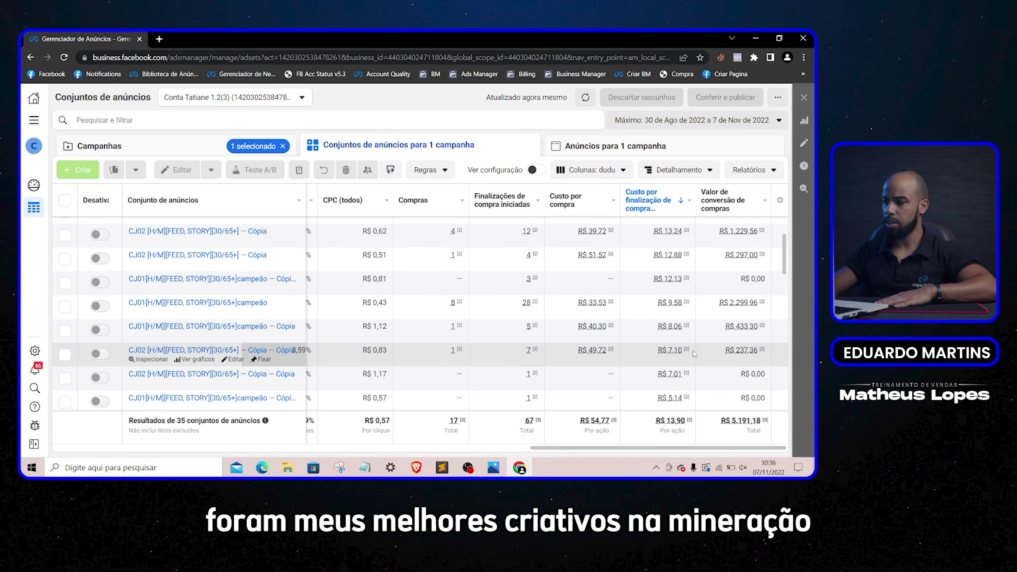
mouse_move(671, 306)
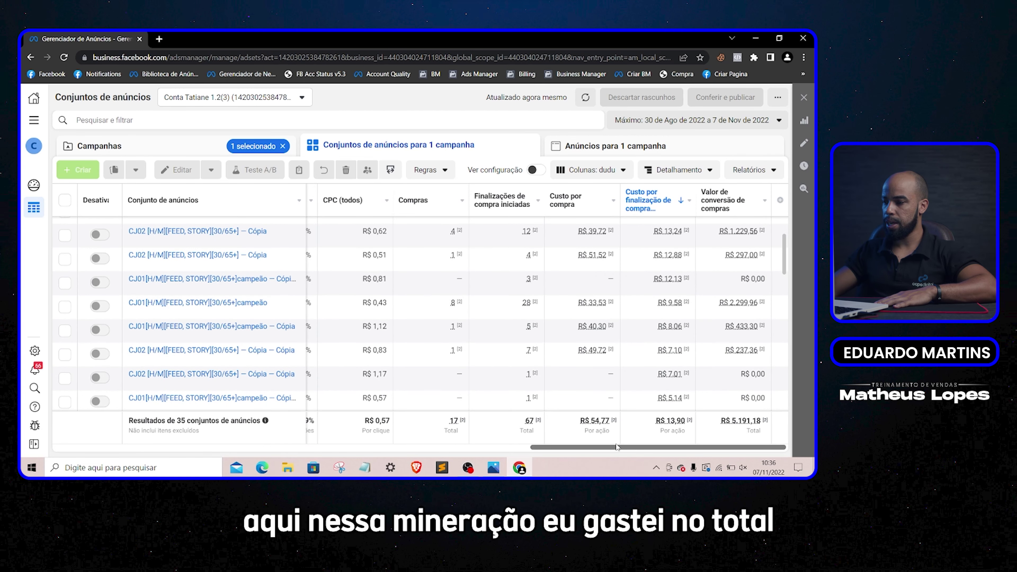
Step: Compare the total amount spent on all ad sets with their total purchase conversion value
drag(633, 452, 242, 441)
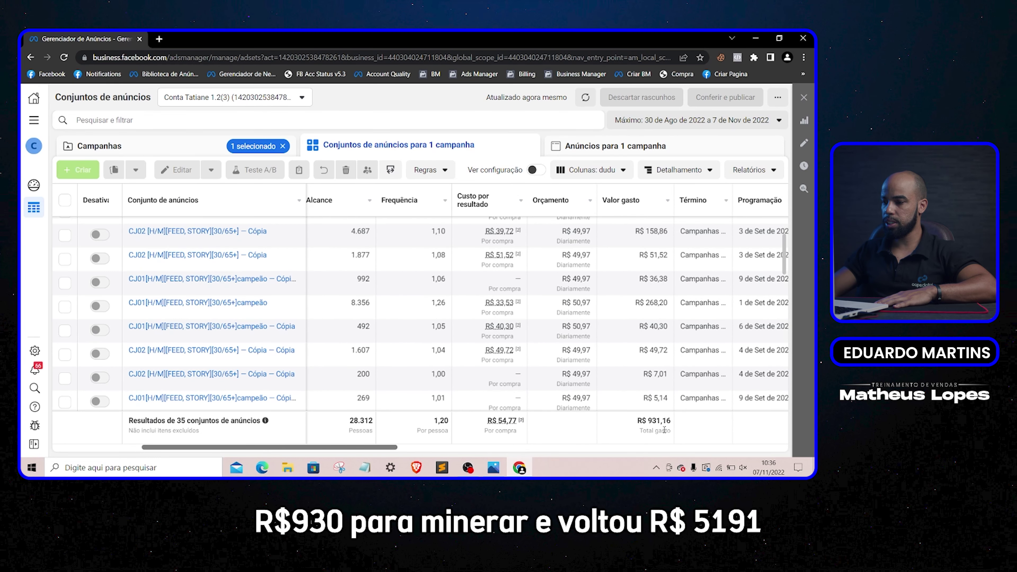
drag(365, 448, 753, 448)
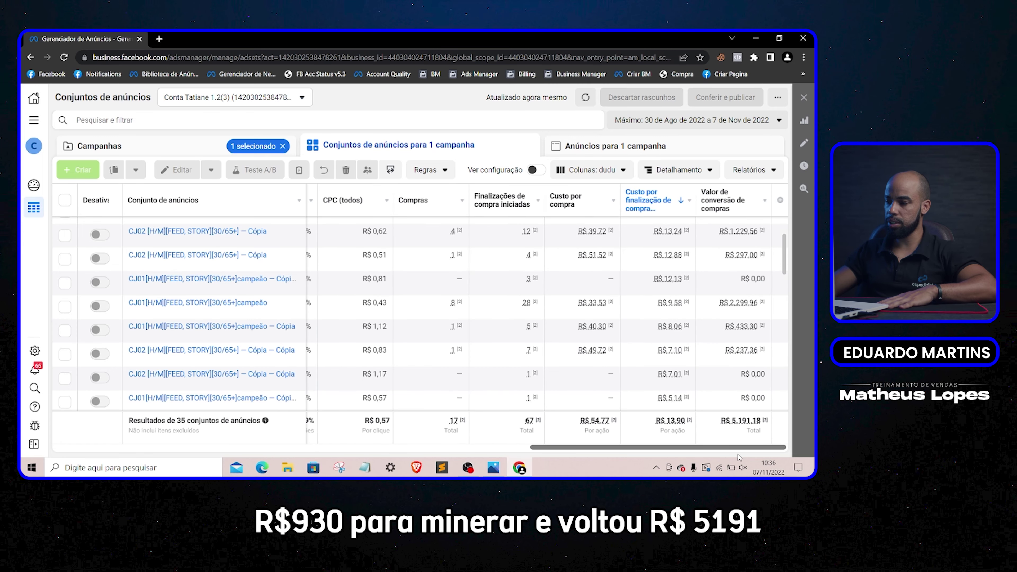
drag(739, 451, 235, 433)
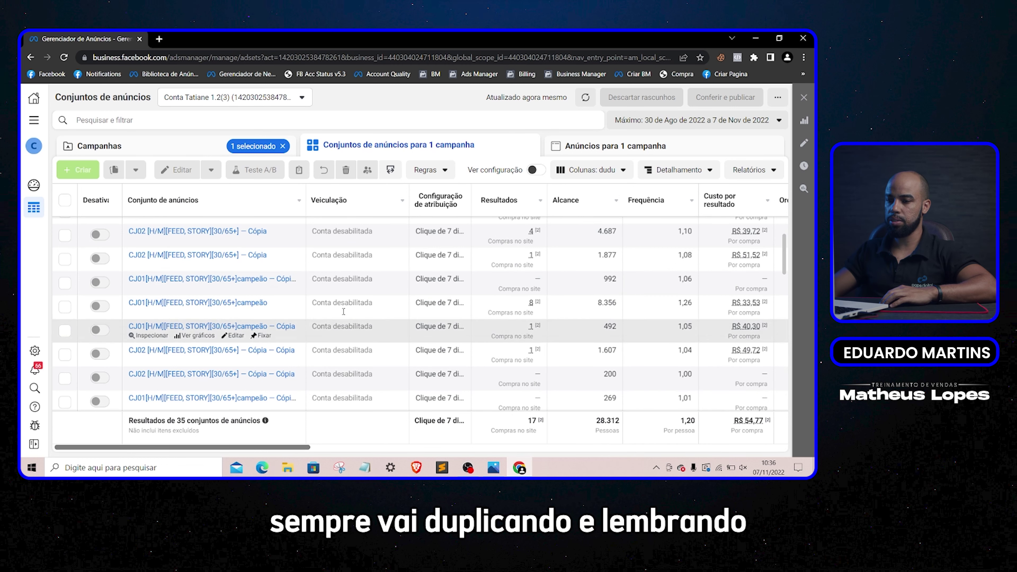
Step: Check which ad the CJ02 [H/M][FEED, STORY][30/65+] – Cópia ad set with four purchases contains, and return to the ad sets
click(65, 236)
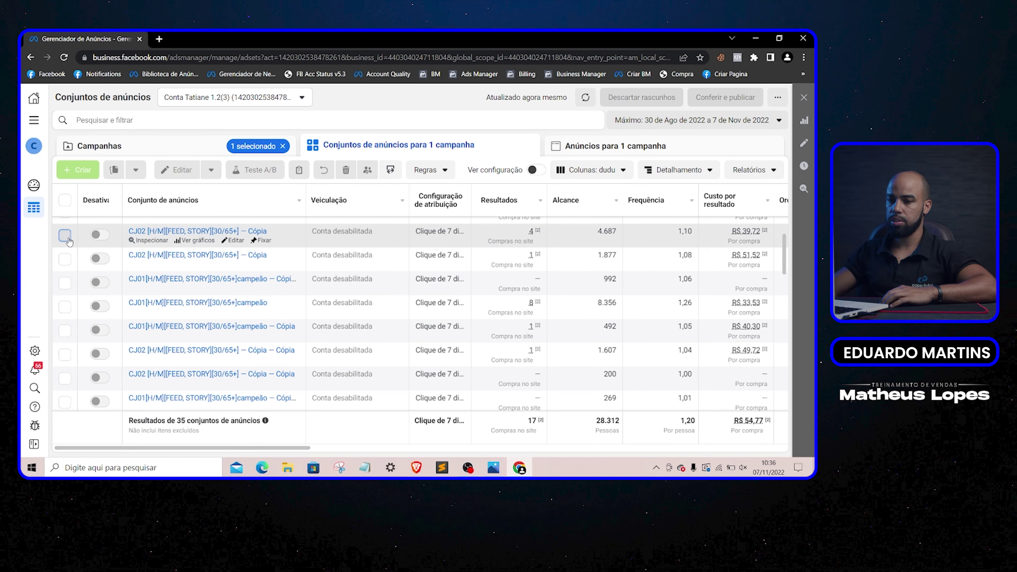
click(599, 147)
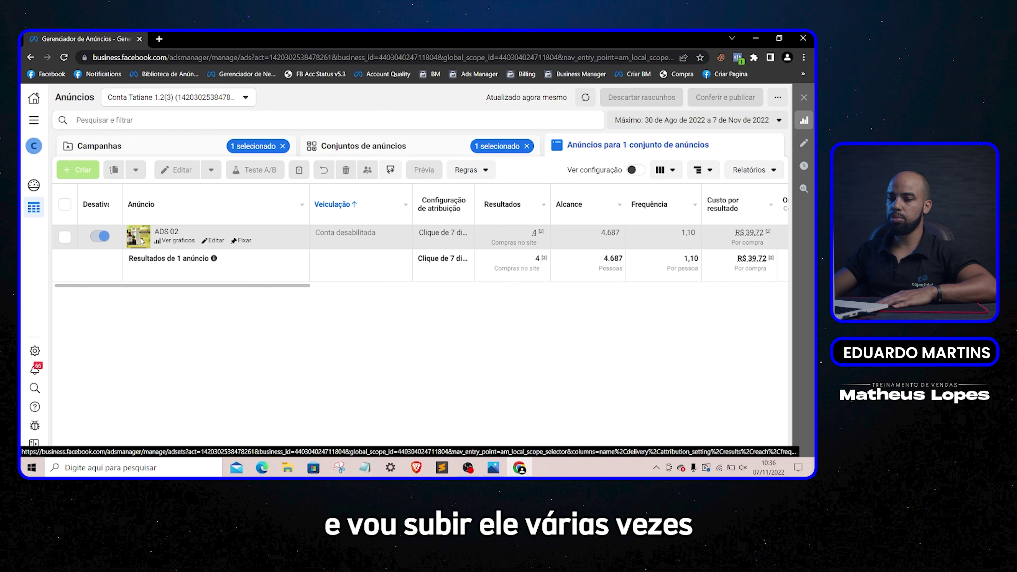
click(364, 145)
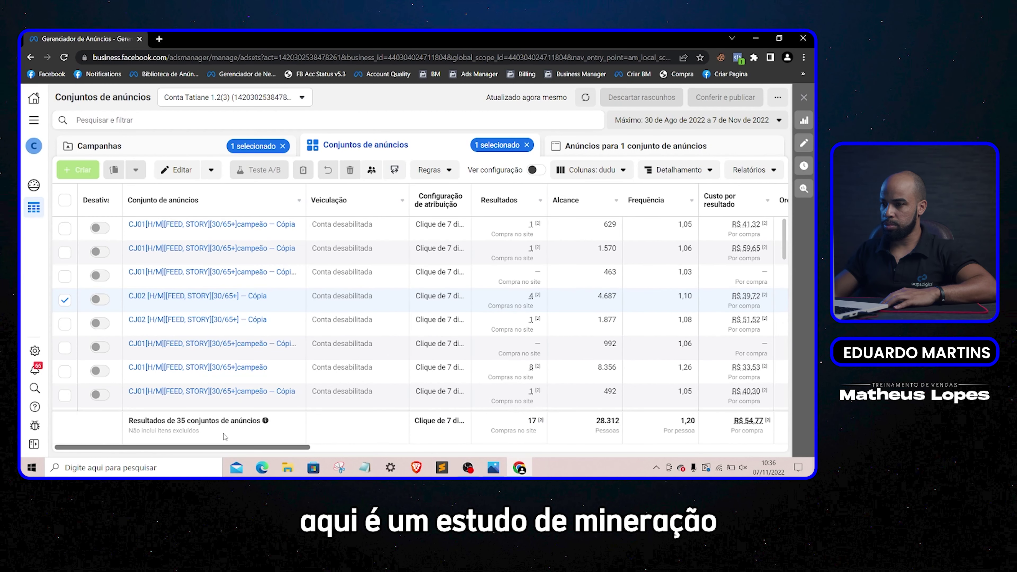
Step: Select all ad sets in the campaign and review the names of the CJ01 and CJ02 duplicates
click(65, 200)
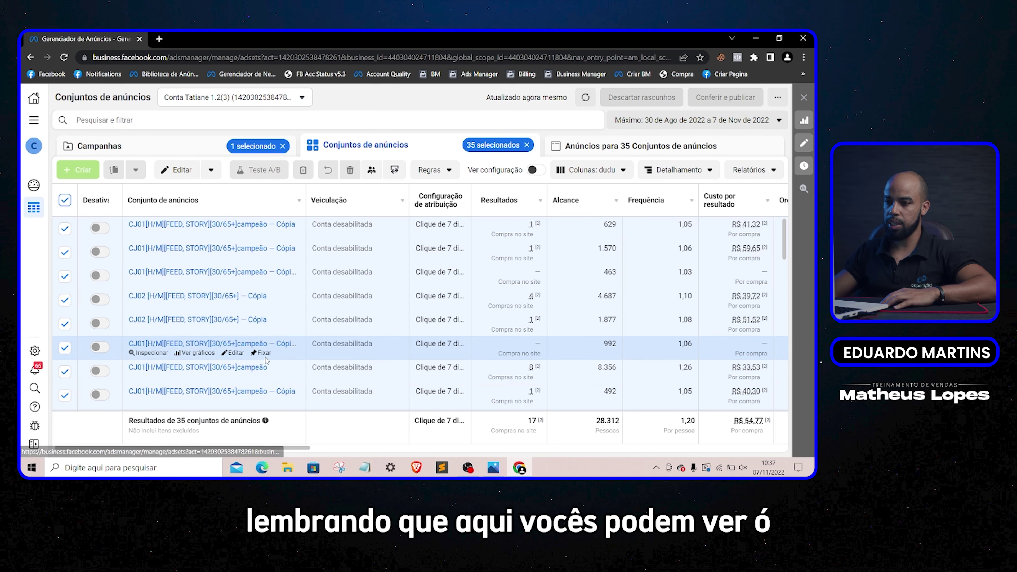
scroll(266, 360, down, 10)
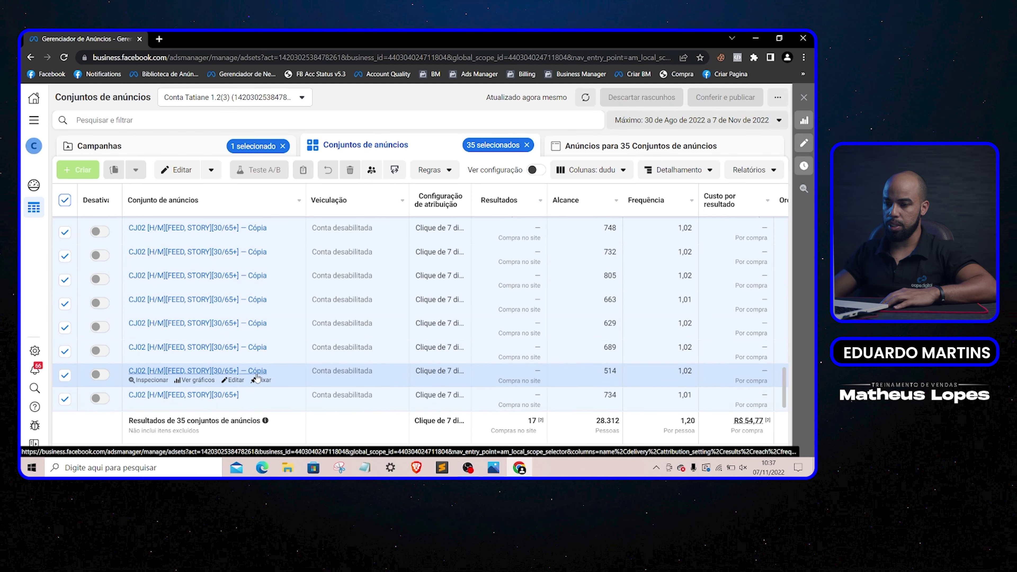
scroll(235, 395, up, 3)
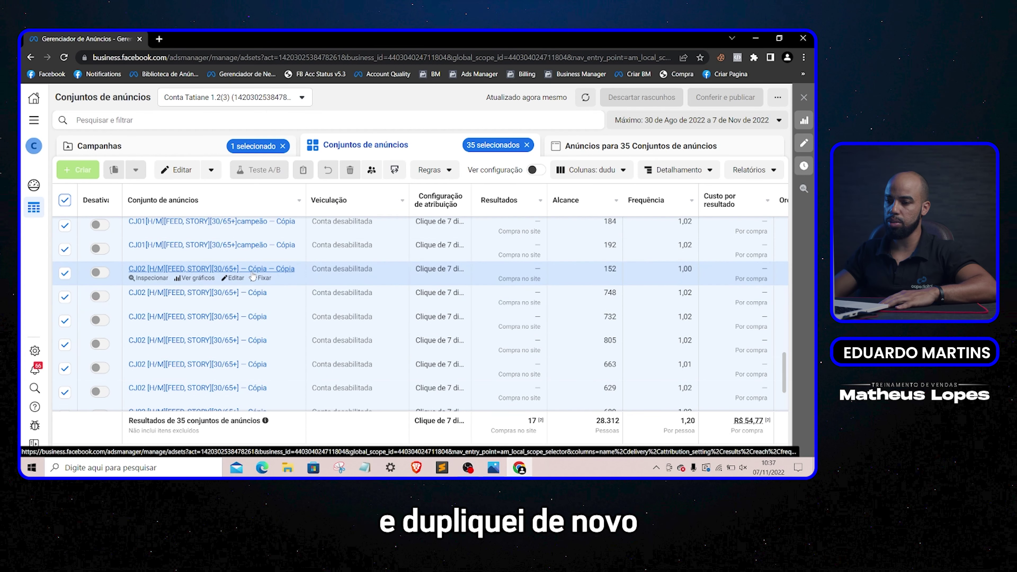
scroll(280, 288, up, 12)
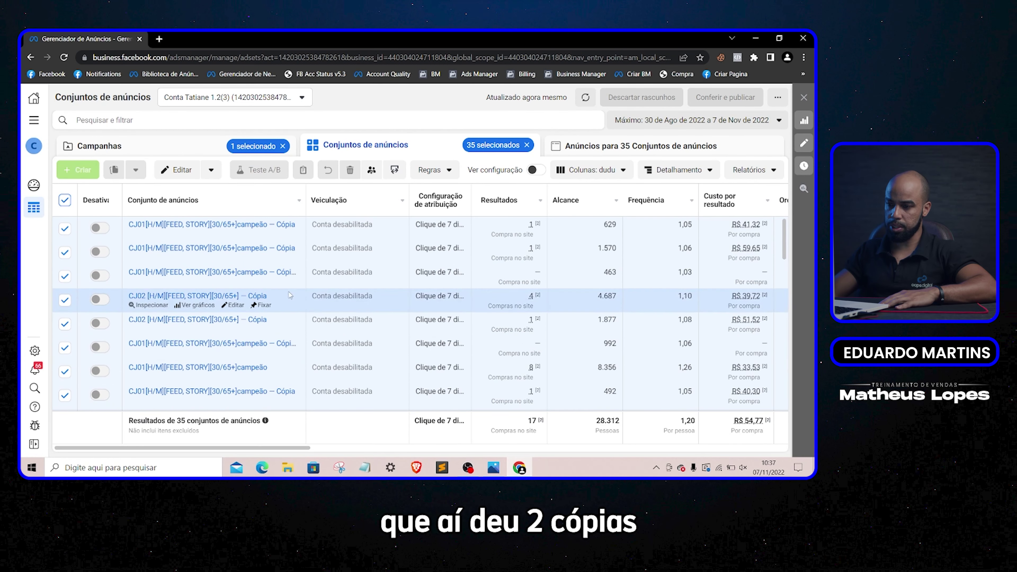
drag(301, 452, 434, 444)
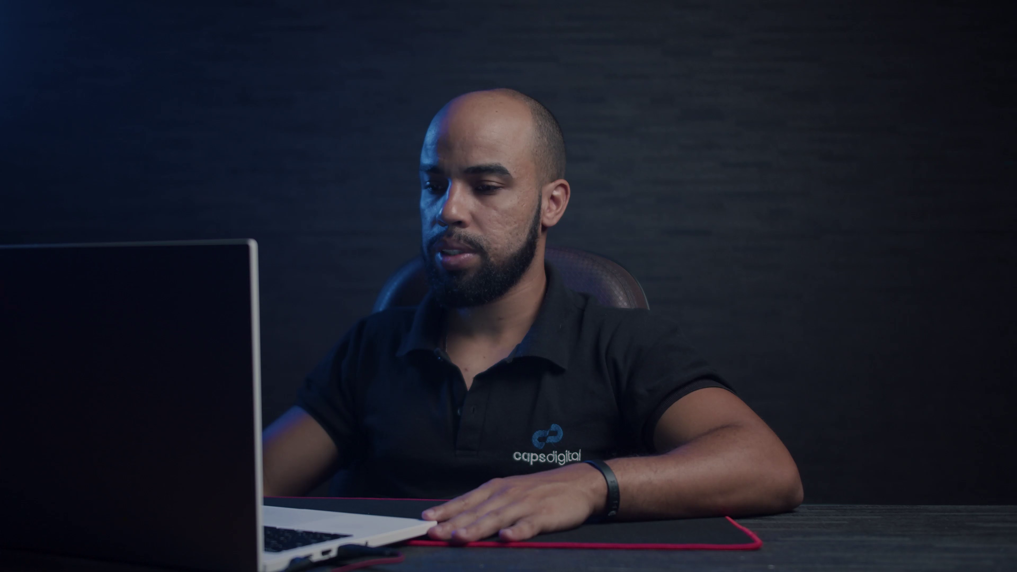